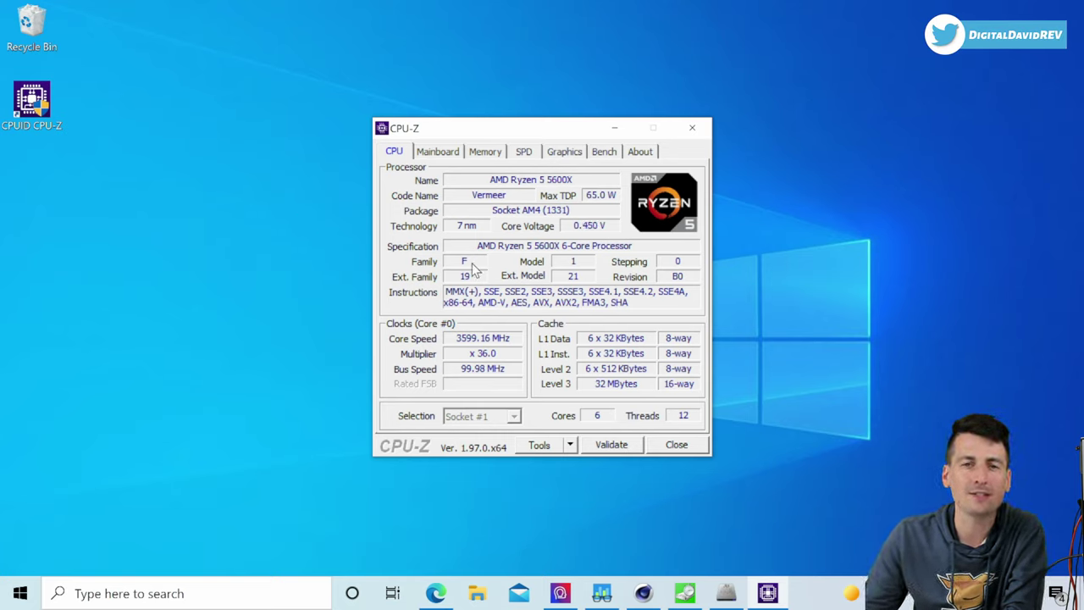
Step: Examine the mainboard, memory, SPD, graphics, benchmark and version details in CPU-Z, and return to the processor information
{"action": "left_click", "coordinate": [433, 154]}
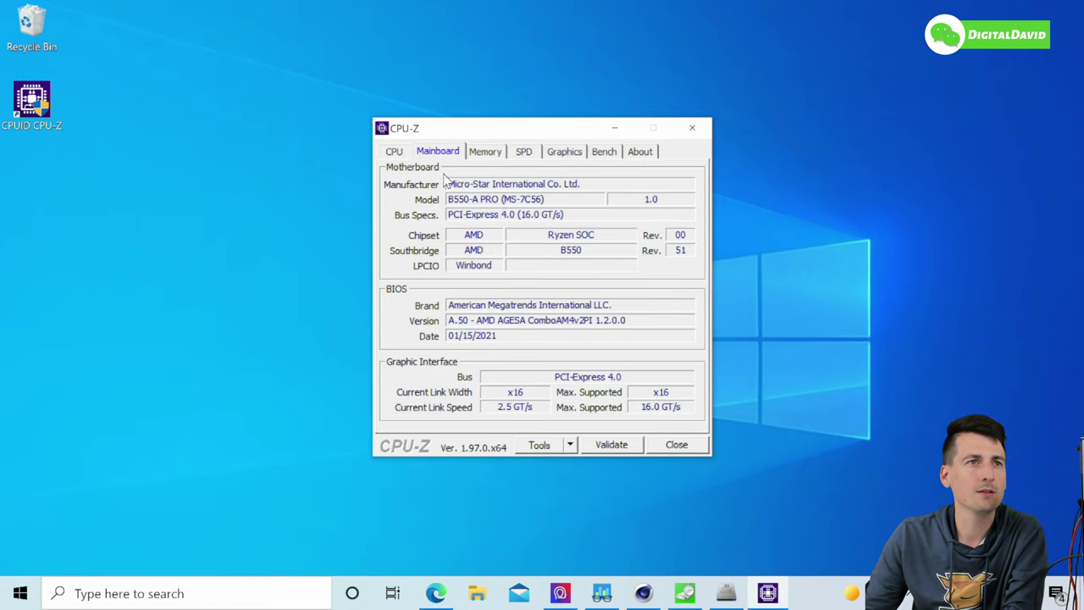
{"action": "left_click", "coordinate": [487, 154]}
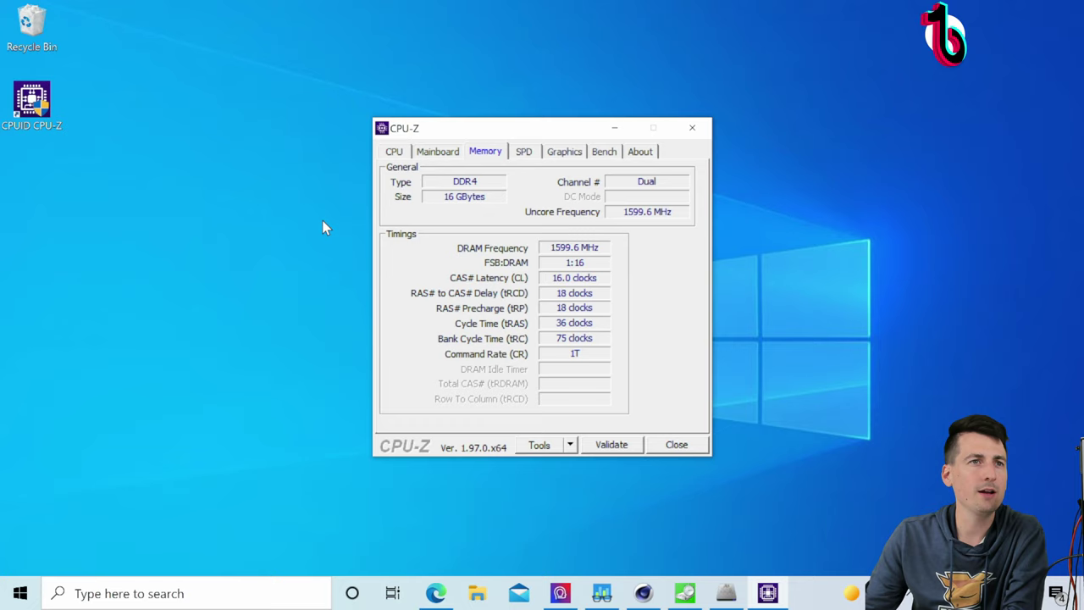
{"action": "left_click", "coordinate": [524, 156]}
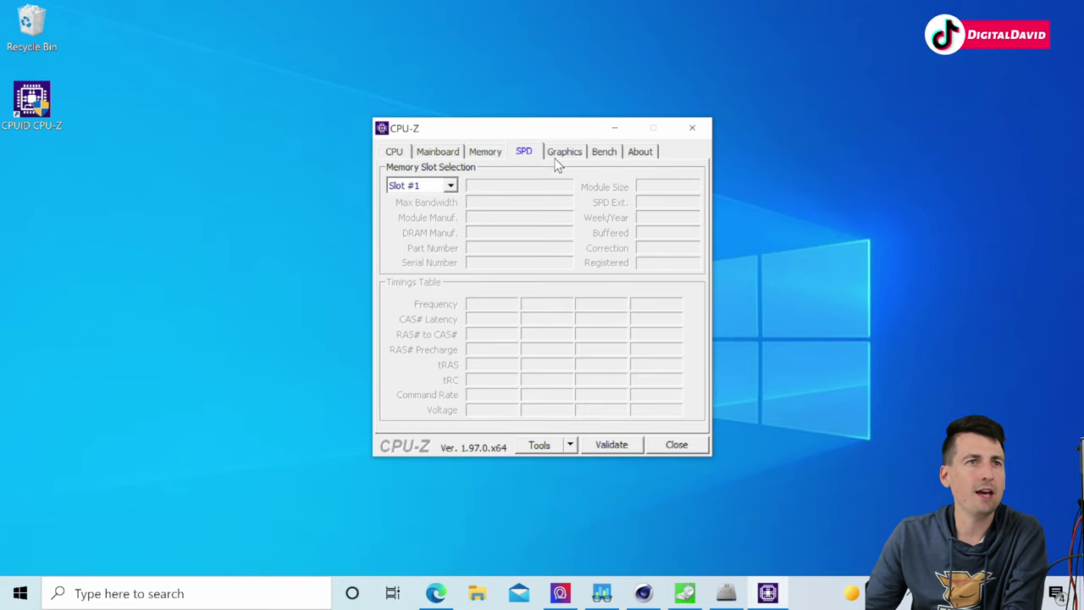
{"action": "left_click", "coordinate": [573, 156]}
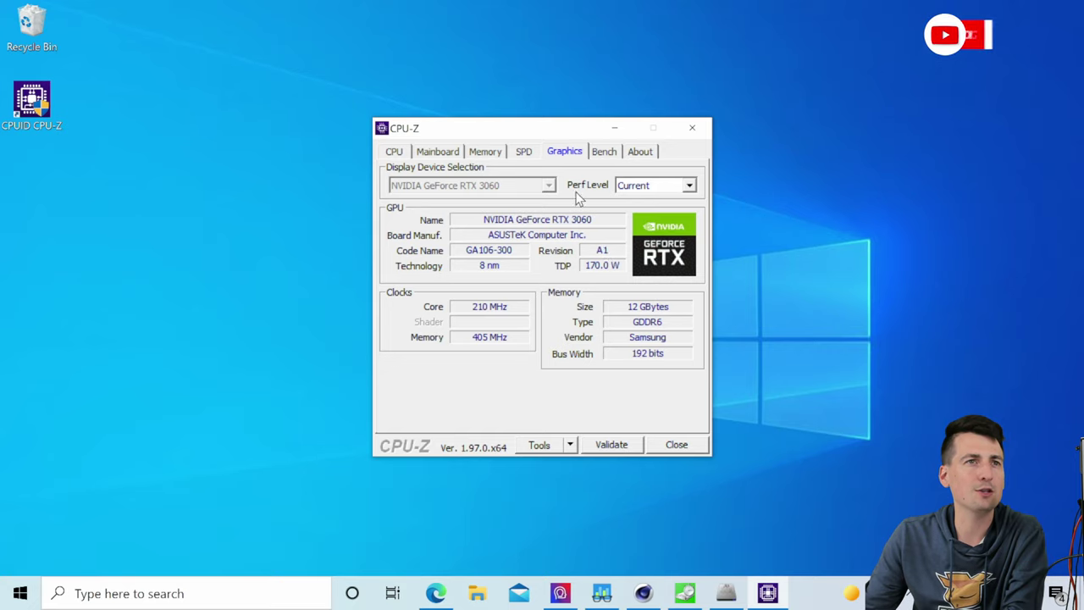
{"action": "left_click", "coordinate": [607, 153]}
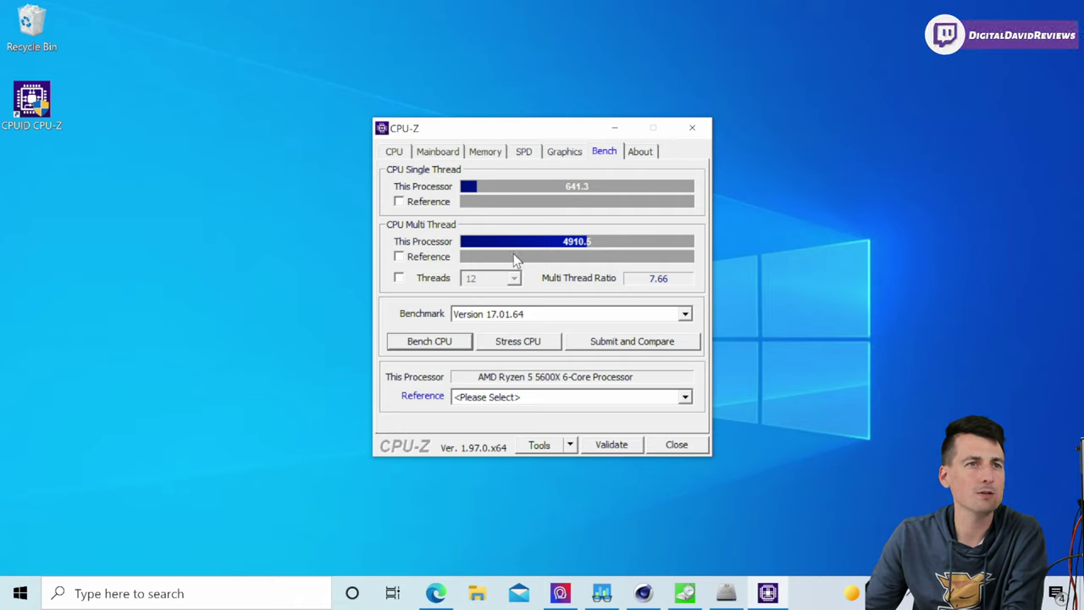
{"action": "left_click", "coordinate": [639, 154]}
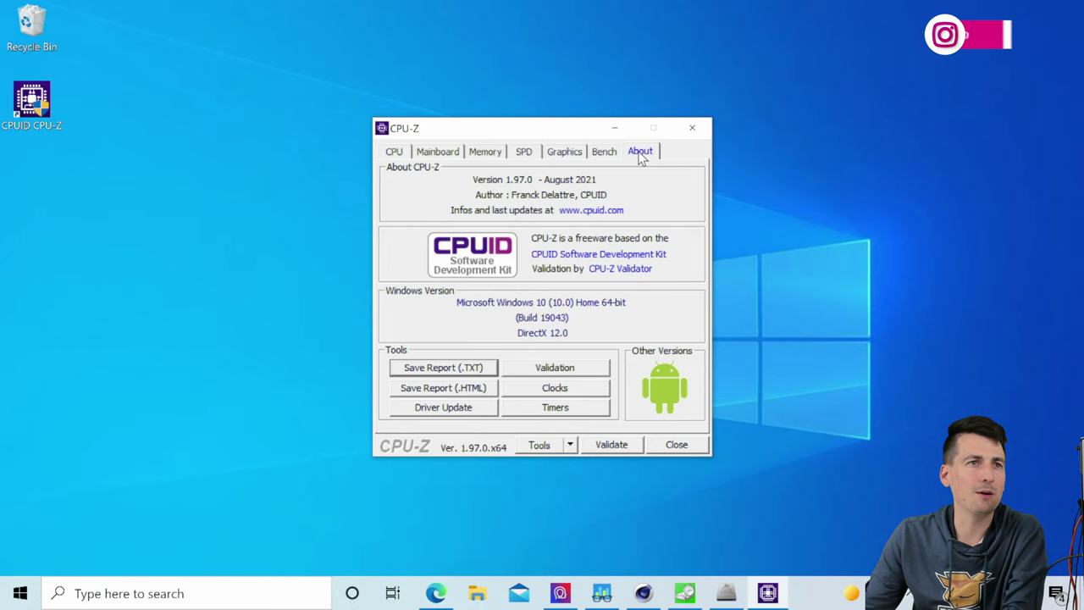
{"action": "left_click", "coordinate": [394, 153]}
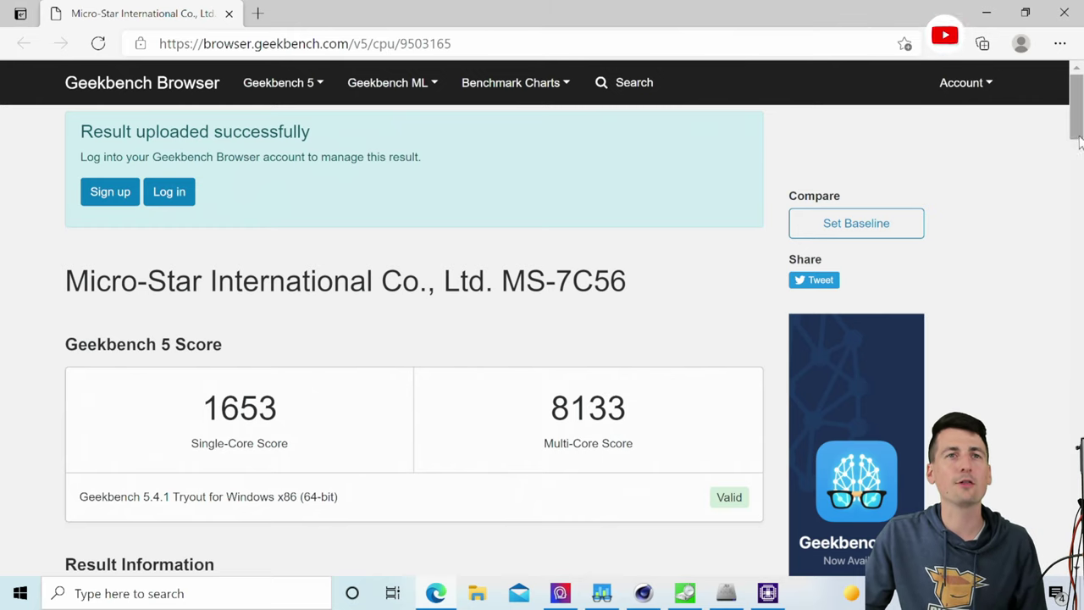
Step: In the browser, review the Geekbench 5 result's single-core and multi-core performance breakdowns, and return to the start of the page
{"action": "left_click_drag", "start_coordinate": [1078, 142], "coordinate": [1075, 272]}
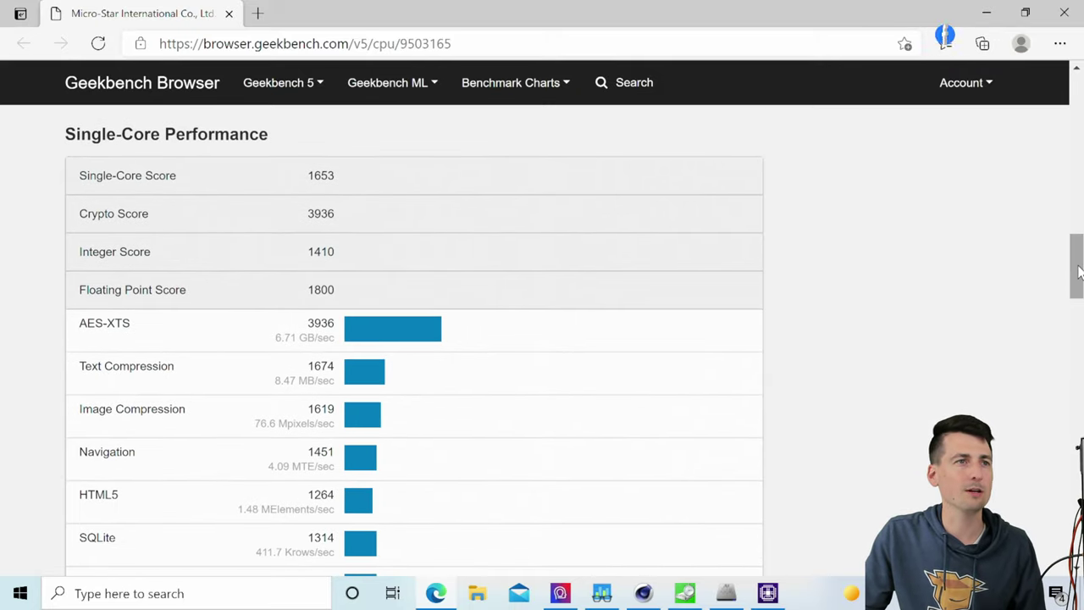
{"action": "left_click_drag", "start_coordinate": [1080, 271], "coordinate": [1073, 353]}
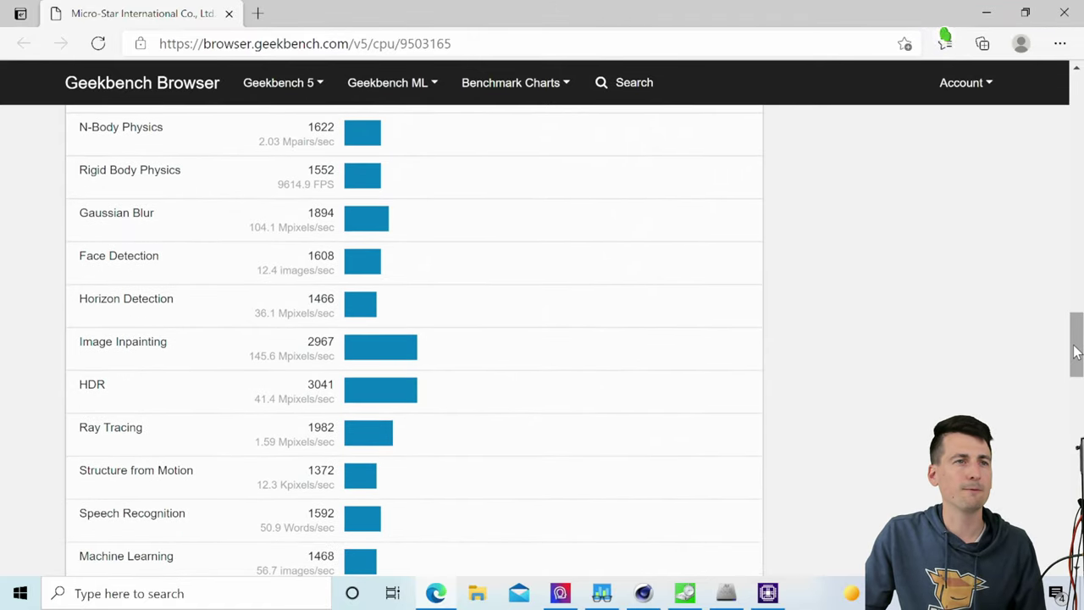
{"action": "left_click_drag", "start_coordinate": [1076, 352], "coordinate": [1069, 413]}
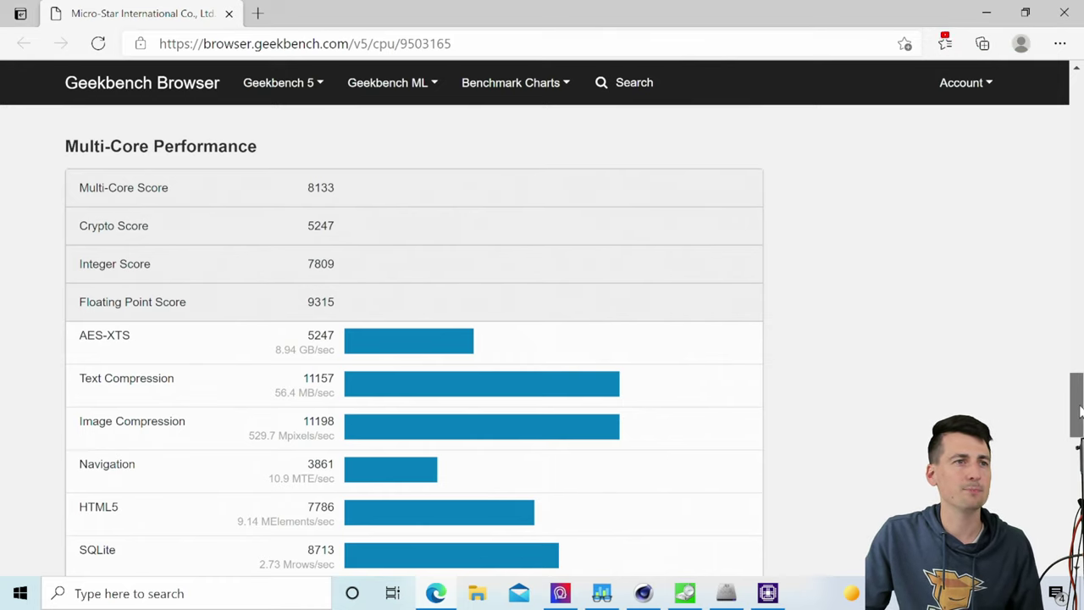
{"action": "left_click_drag", "start_coordinate": [1079, 410], "coordinate": [1074, 449]}
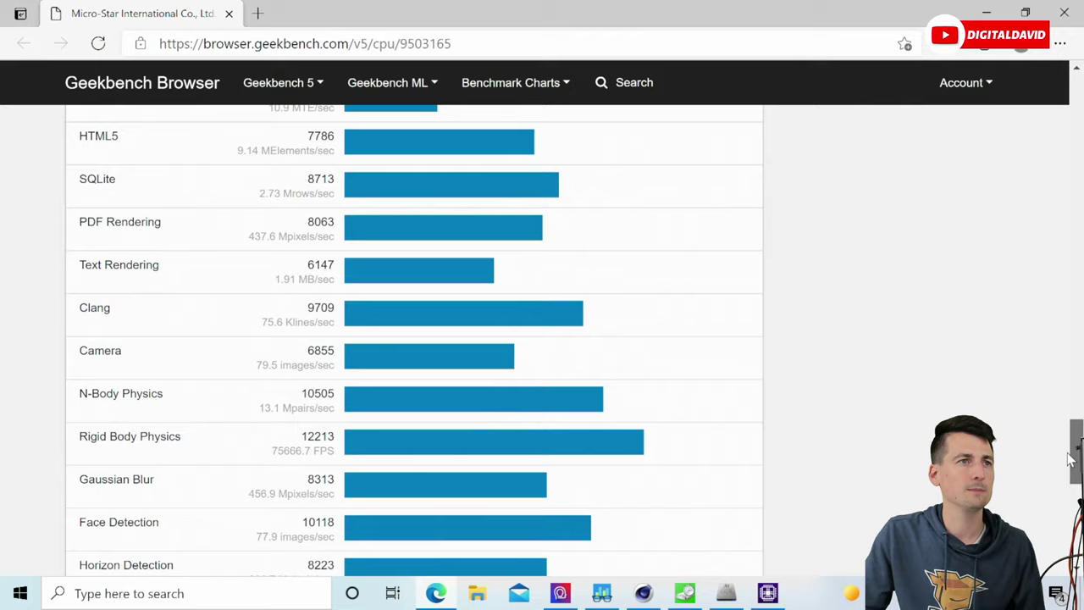
{"action": "left_click_drag", "start_coordinate": [1069, 458], "coordinate": [1067, 464]}
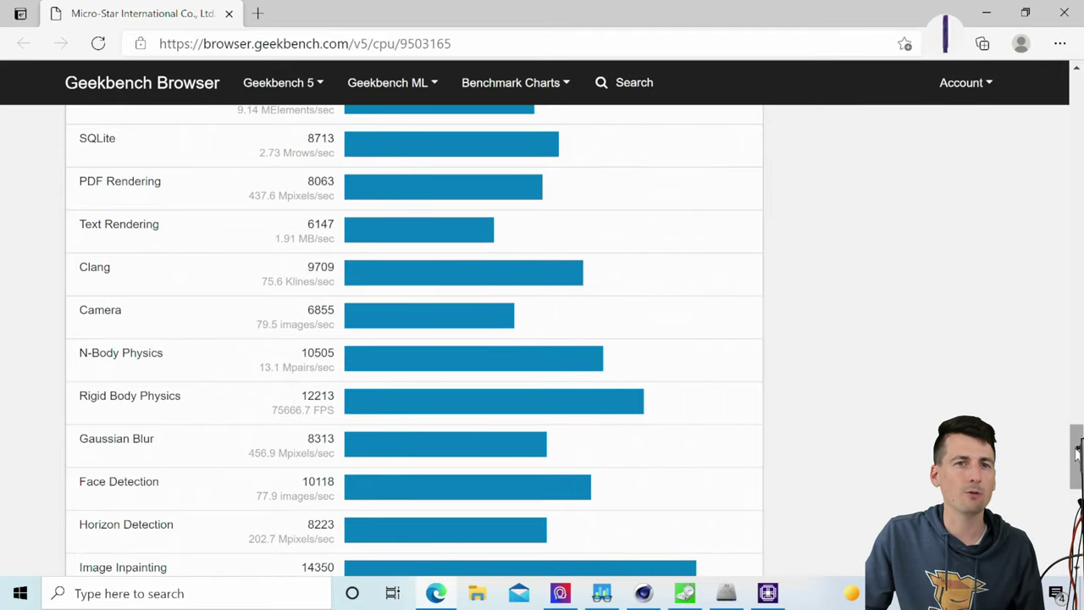
{"action": "scroll", "coordinate": [1076, 457], "scroll_direction": "down", "scroll_amount": 1}
{"action": "left_click_drag", "start_coordinate": [1075, 457], "coordinate": [1069, 485]}
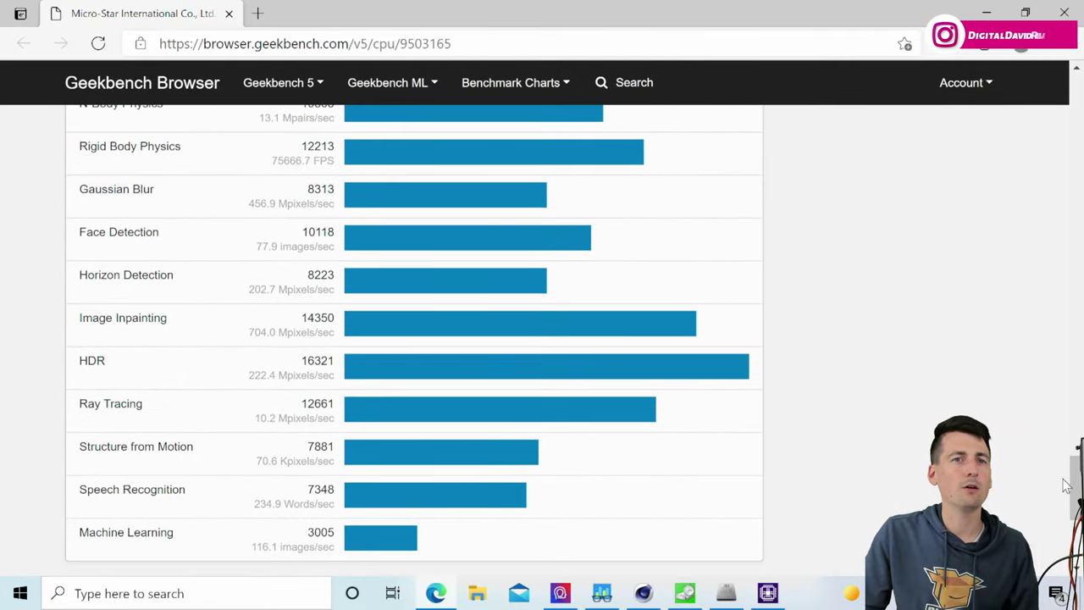
{"action": "left_click_drag", "start_coordinate": [1074, 485], "coordinate": [1080, 102]}
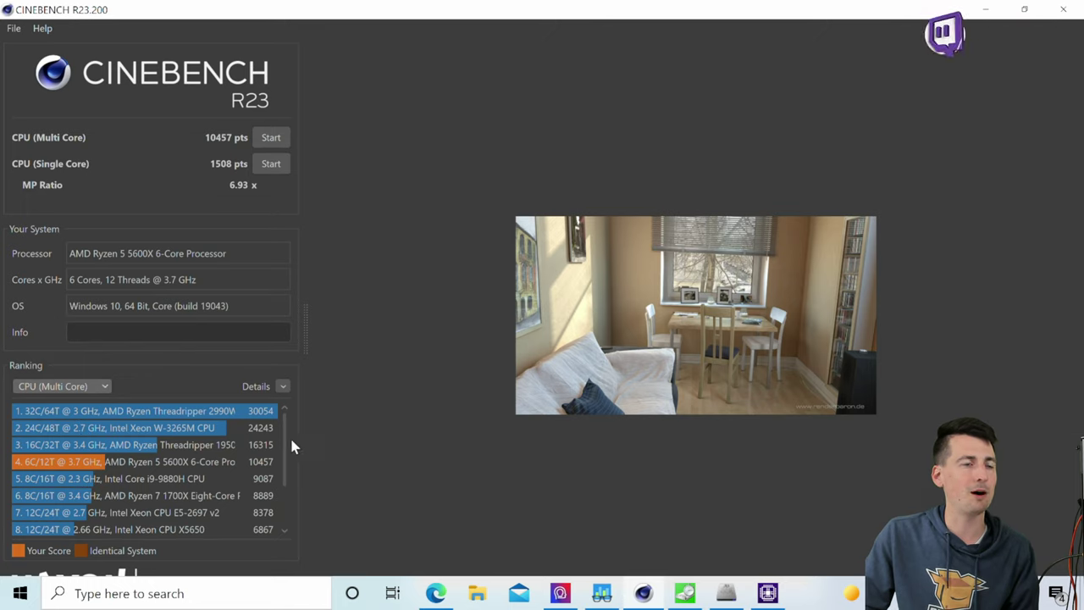
Step: In Cinebench R23, review the multi-core ranking and switch the ranking to CPU (Single Core)
{"action": "mouse_move", "coordinate": [288, 435]}
{"action": "left_mouse_down"}
{"action": "mouse_move", "coordinate": [289, 496]}
{"action": "mouse_move", "coordinate": [305, 433]}
{"action": "left_mouse_up"}
{"action": "left_click", "coordinate": [92, 385]}
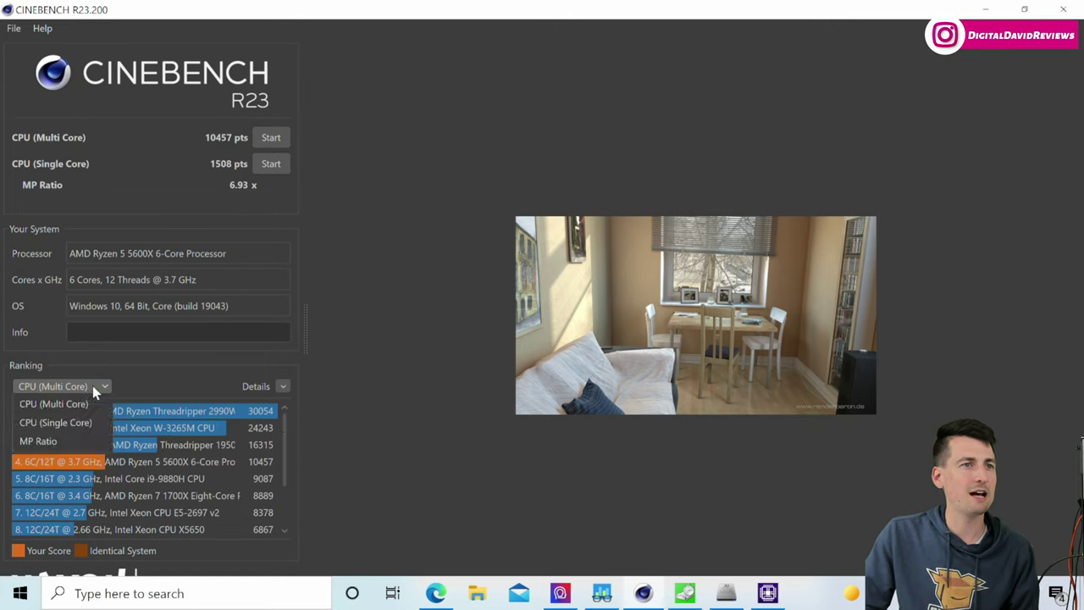
{"action": "left_click", "coordinate": [55, 422]}
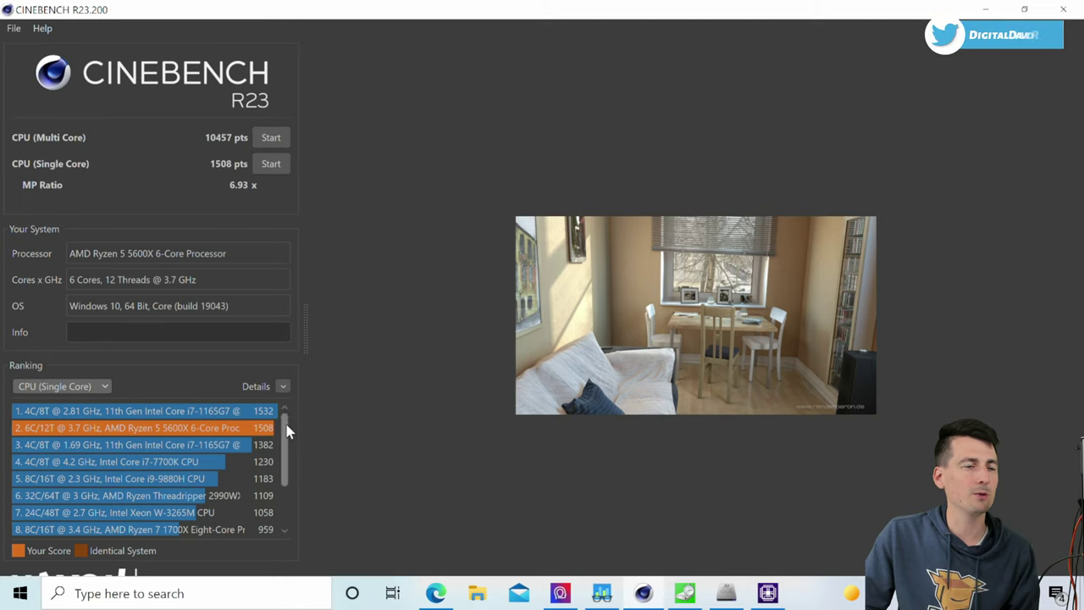
{"action": "mouse_move", "coordinate": [284, 420]}
{"action": "left_mouse_down"}
{"action": "mouse_move", "coordinate": [294, 472]}
{"action": "mouse_move", "coordinate": [304, 414]}
{"action": "left_mouse_up"}
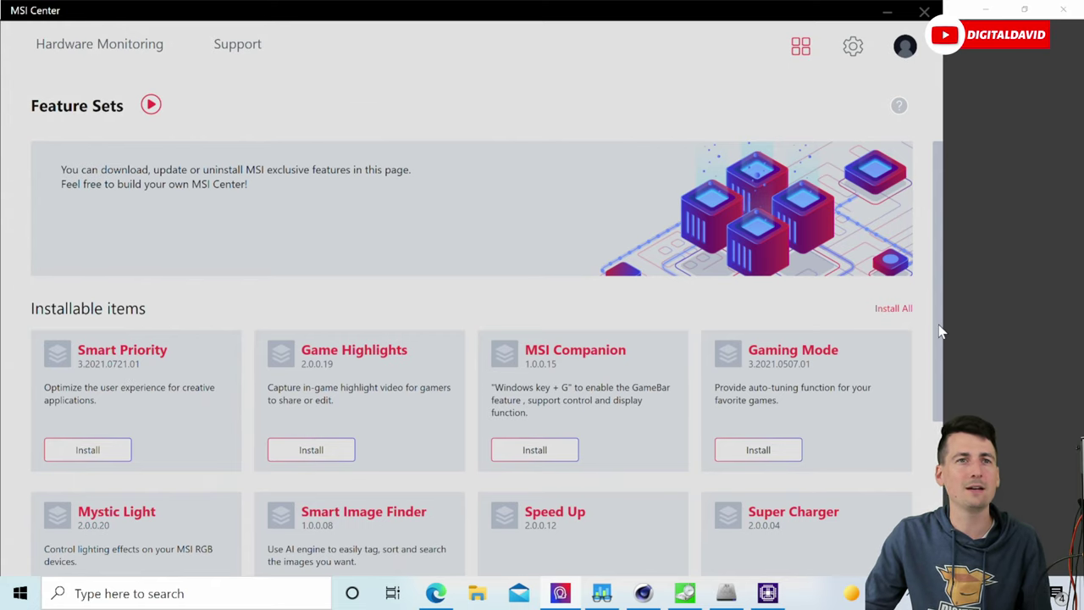
Step: In MSI Center, look through the installable feature sets and view the Hardware Monitoring readings
{"action": "left_click_drag", "start_coordinate": [941, 332], "coordinate": [872, 491]}
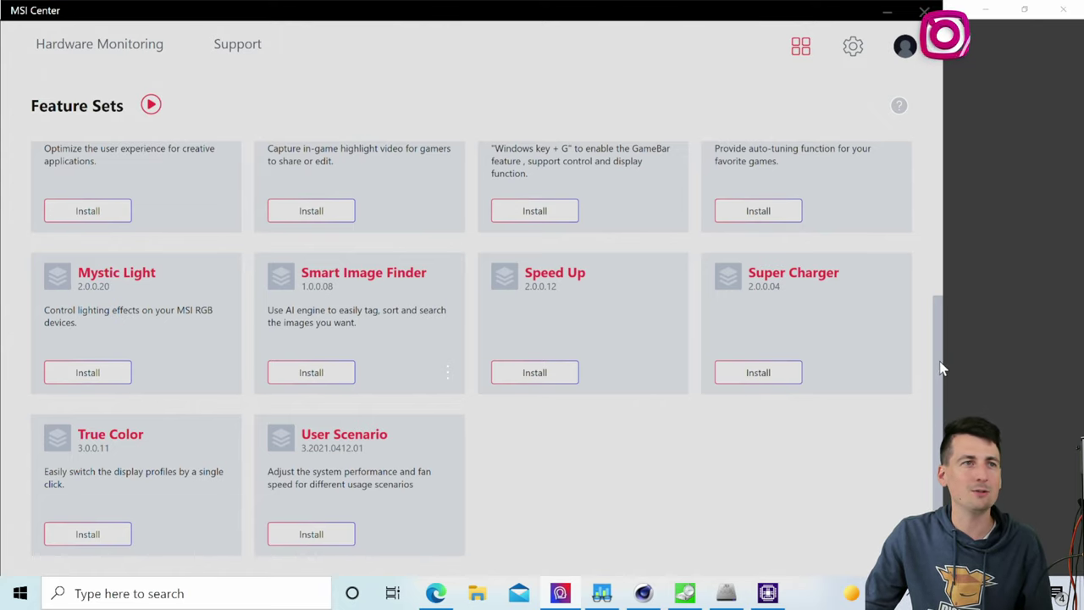
{"action": "left_click_drag", "start_coordinate": [942, 369], "coordinate": [962, 183]}
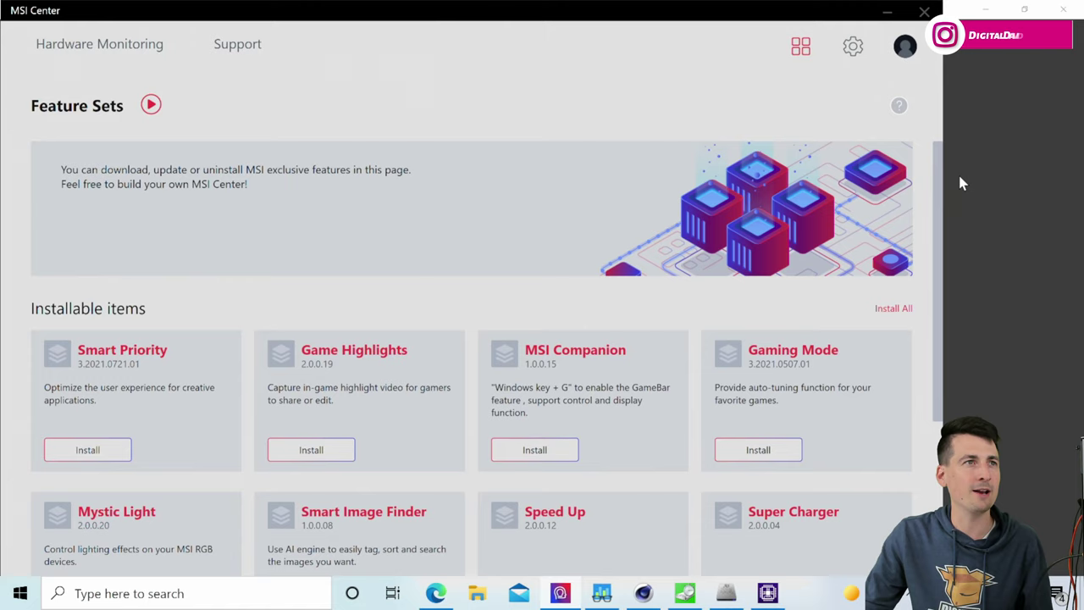
{"action": "left_click", "coordinate": [131, 45]}
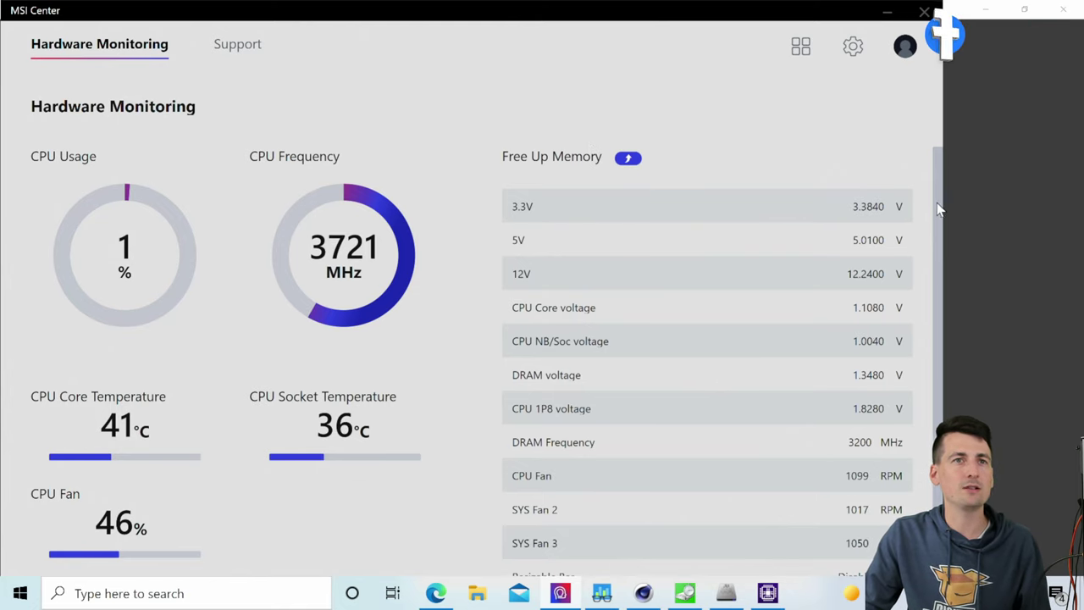
{"action": "scroll", "coordinate": [942, 222], "scroll_direction": "down", "scroll_amount": 1}
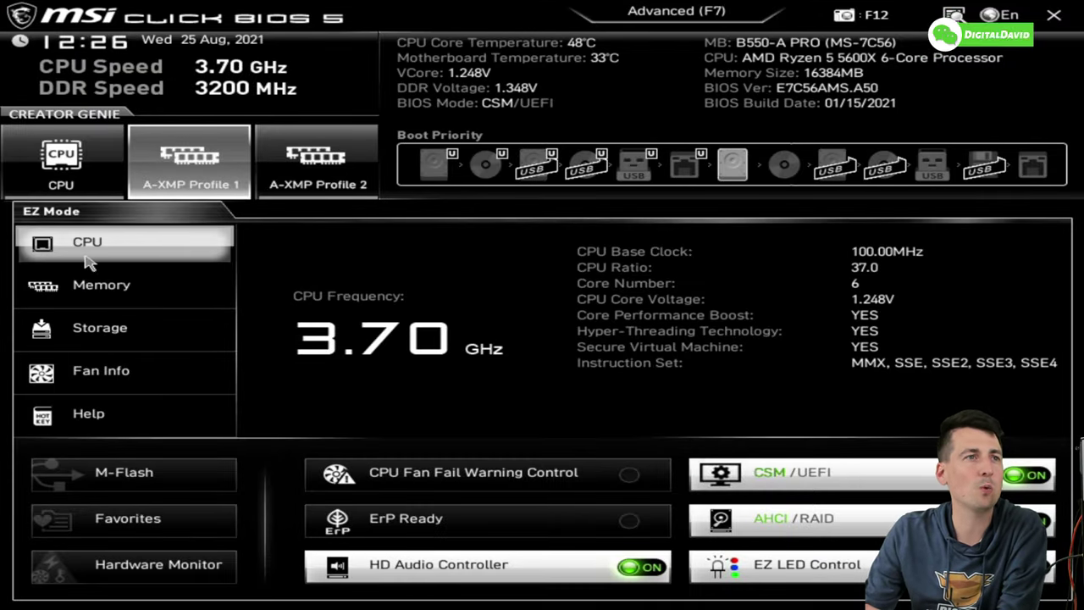
Step: In MSI Click BIOS 5, examine the memory, storage, fan and help information of EZ Mode
{"action": "left_click", "coordinate": [112, 295]}
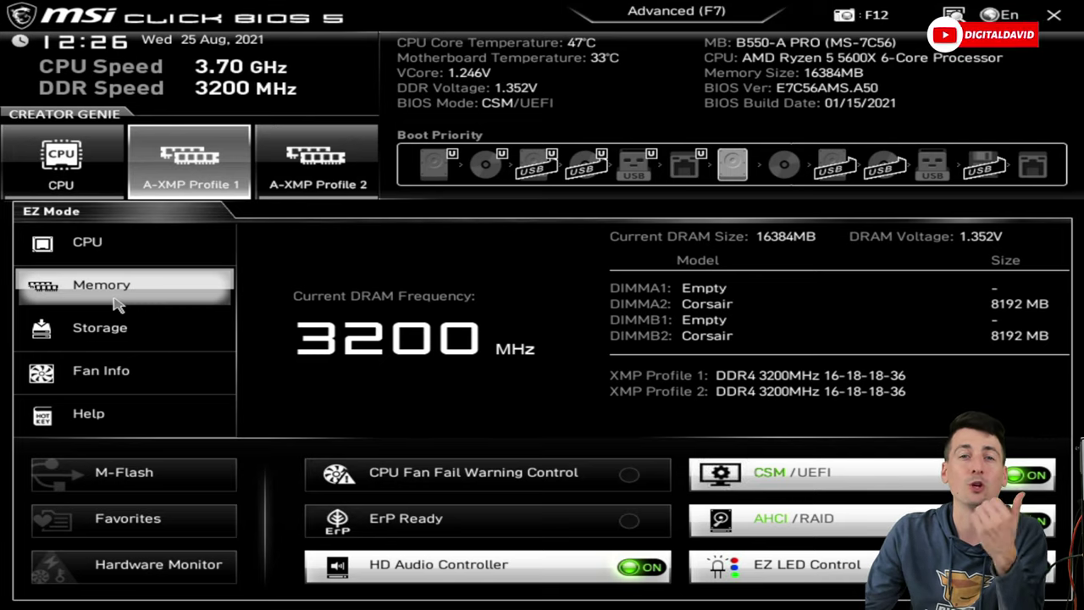
{"action": "left_click", "coordinate": [95, 336]}
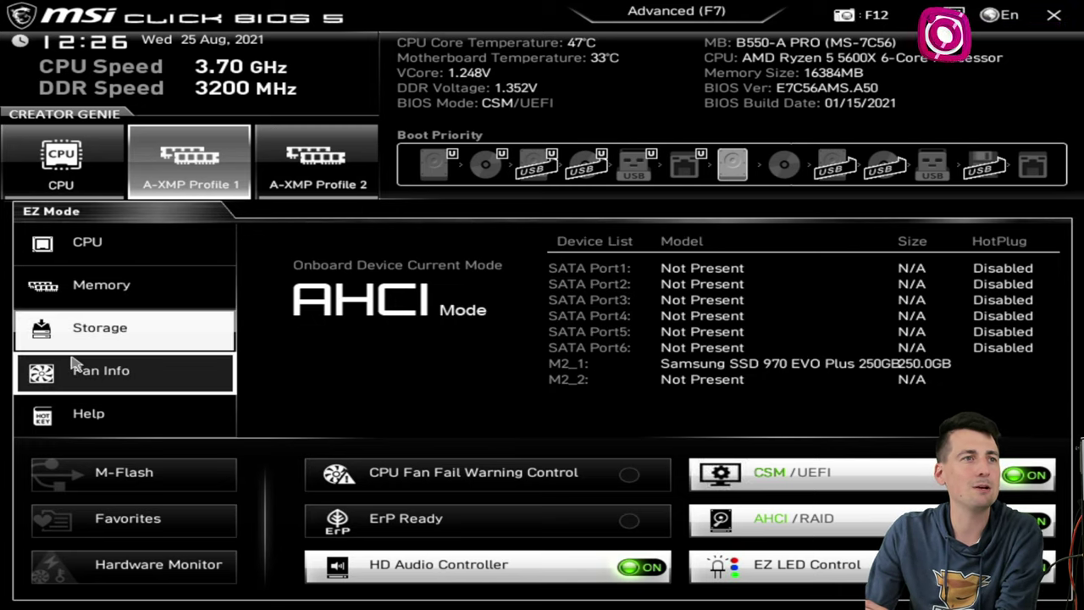
{"action": "left_click", "coordinate": [76, 366]}
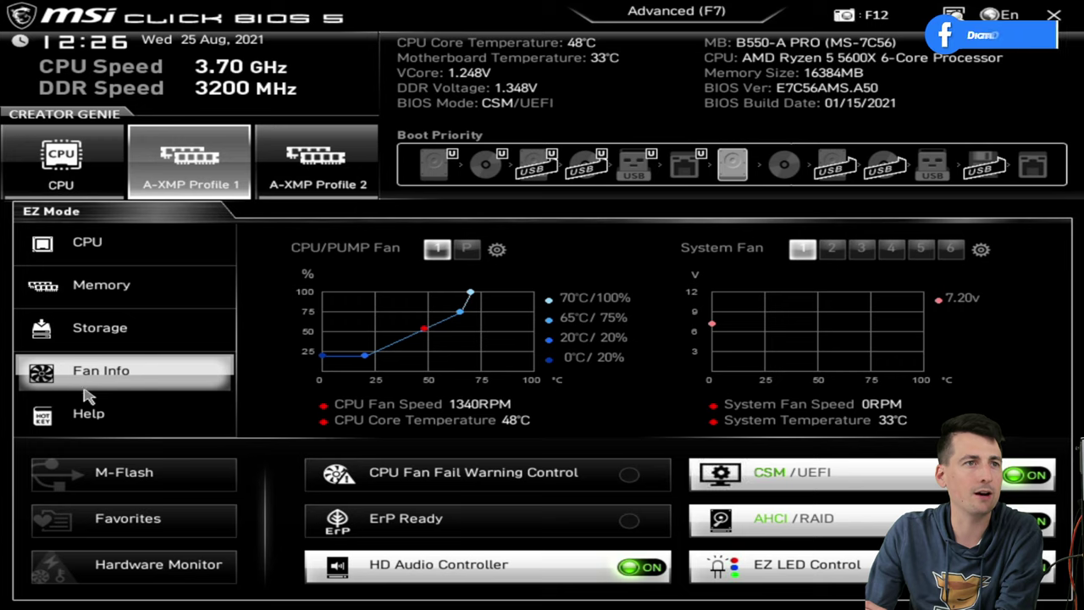
{"action": "left_click", "coordinate": [132, 410]}
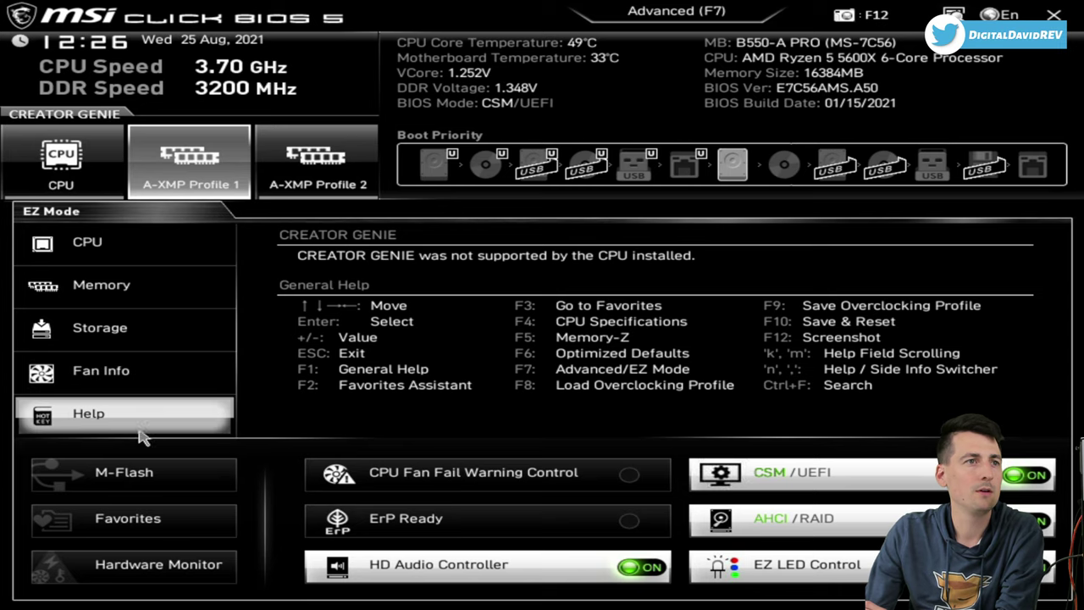
Step: Call up M-Flash but decline entering flash mode, and show the Favorites list
{"action": "left_click", "coordinate": [127, 472]}
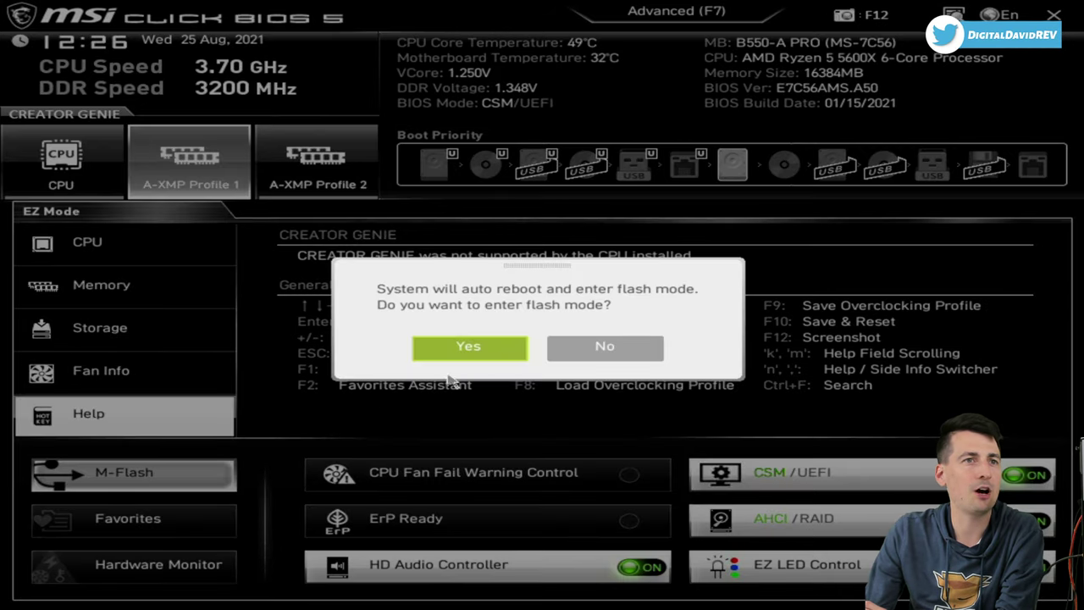
{"action": "left_click", "coordinate": [612, 351]}
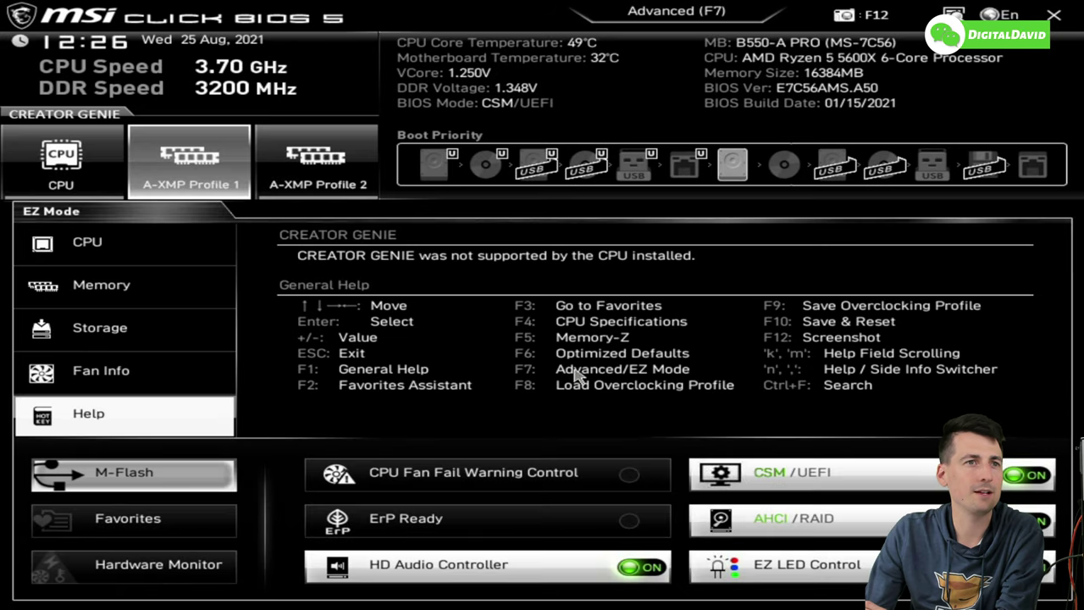
{"action": "left_click", "coordinate": [75, 521]}
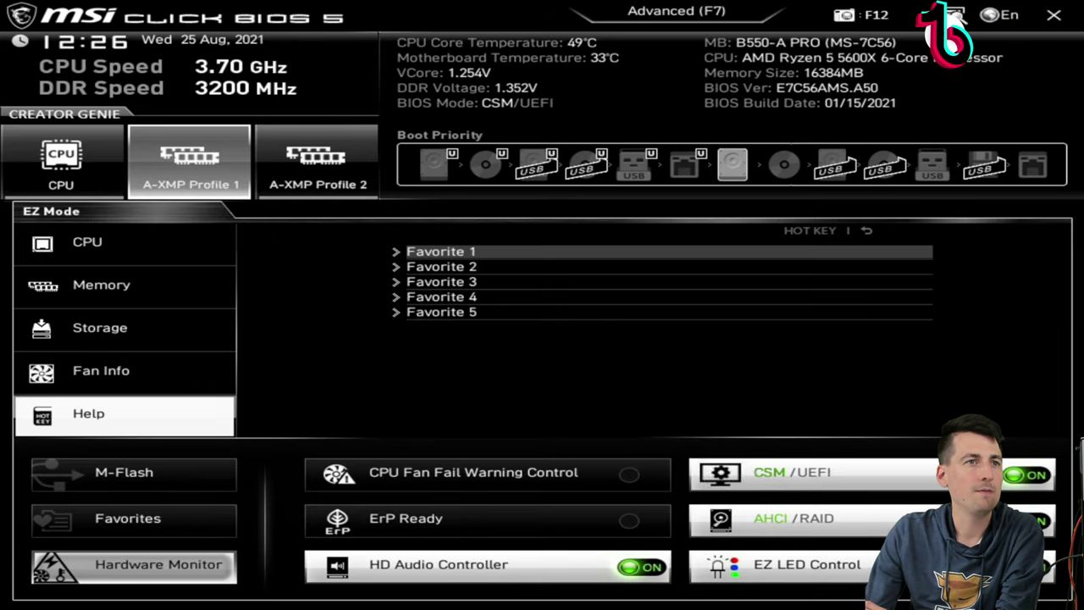
Step: View the System, MOS, CHIPSET, CPU Socket and PCIE temperature sources in the BIOS Hardware Monitor, and close it
{"action": "left_click", "coordinate": [134, 564]}
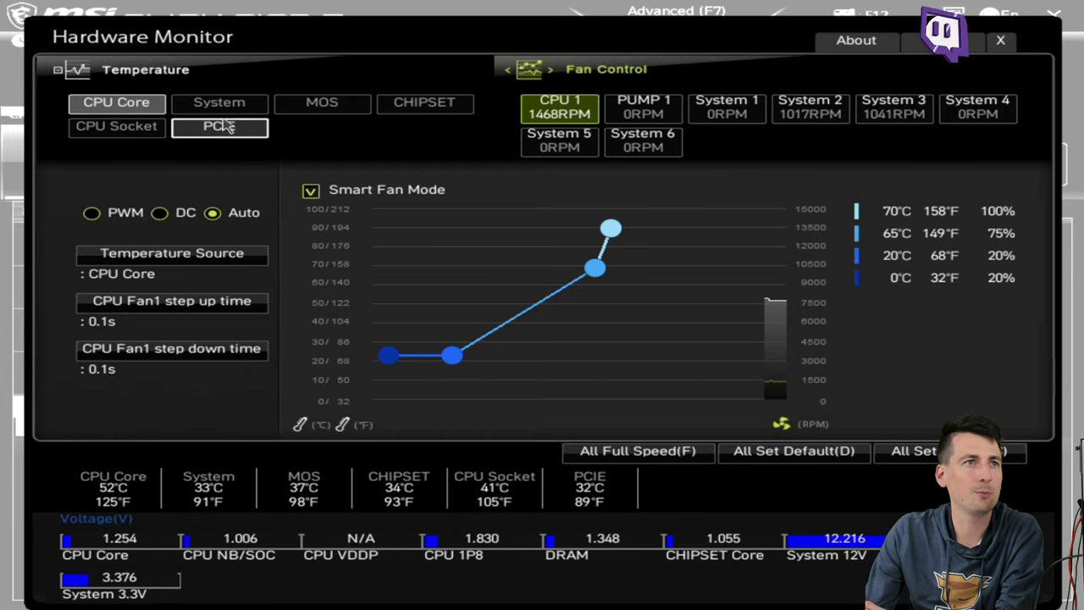
{"action": "left_click", "coordinate": [194, 108]}
{"action": "left_click", "coordinate": [354, 117]}
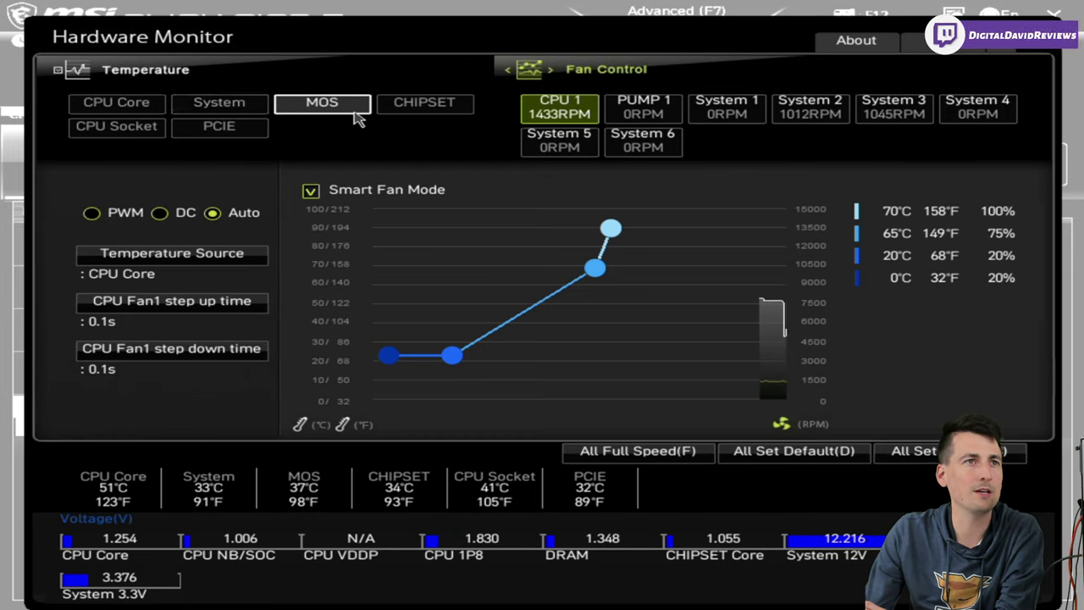
{"action": "left_click", "coordinate": [440, 117]}
{"action": "left_click", "coordinate": [148, 127]}
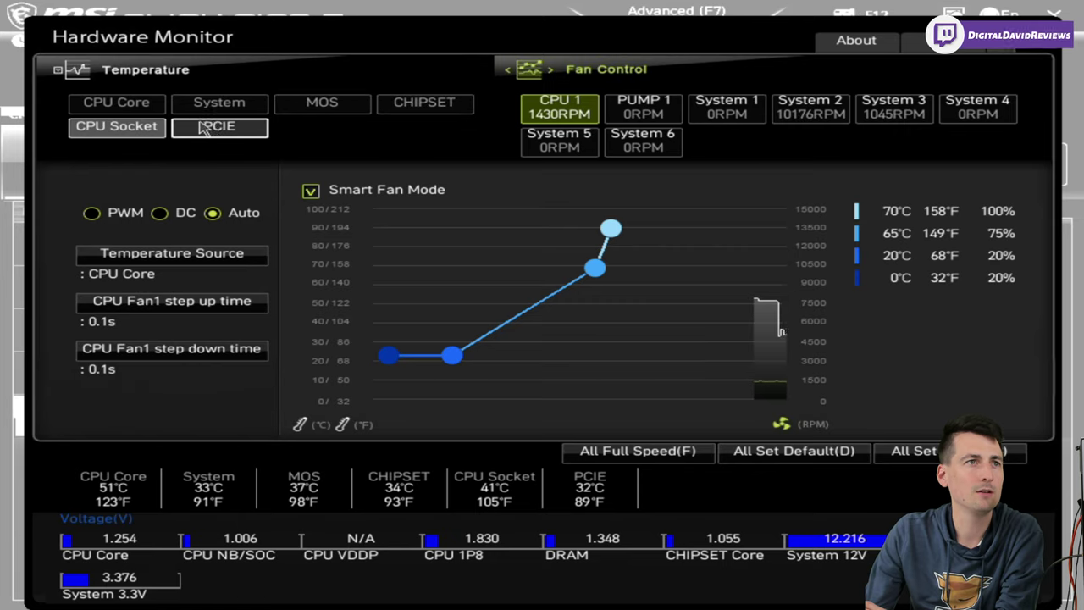
{"action": "left_click", "coordinate": [203, 129]}
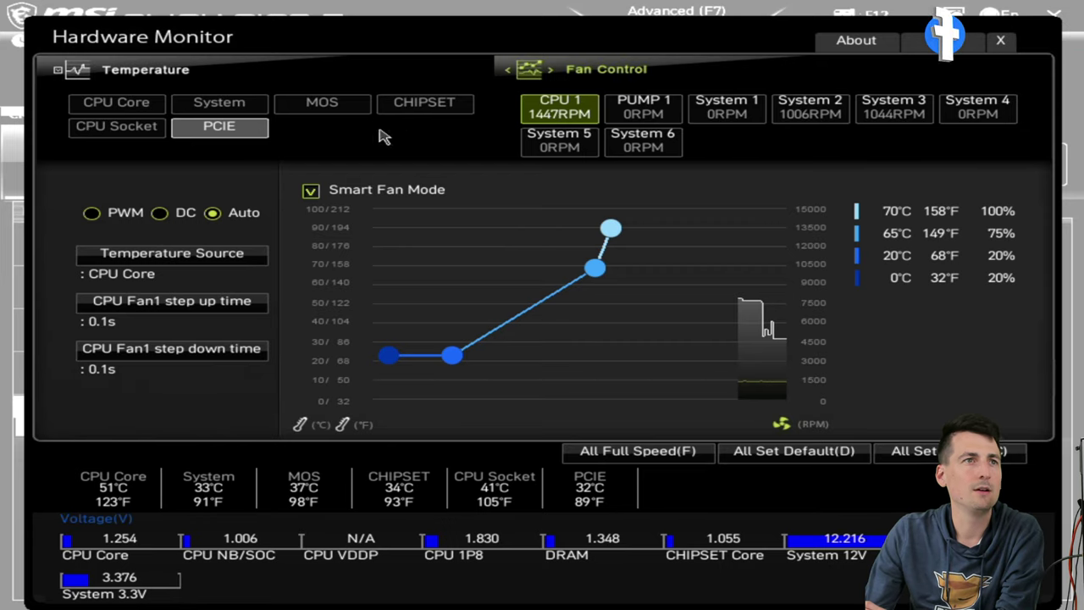
{"action": "key", "text": "Escape"}
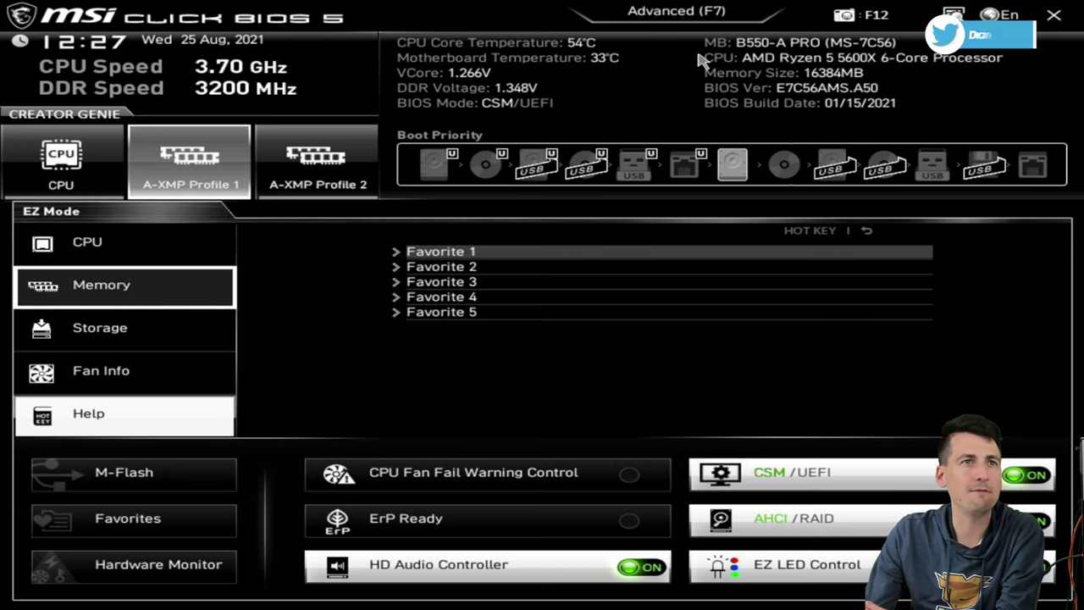
Step: Switch the BIOS to Advanced mode and open the motherboard settings
{"action": "left_click", "coordinate": [664, 24]}
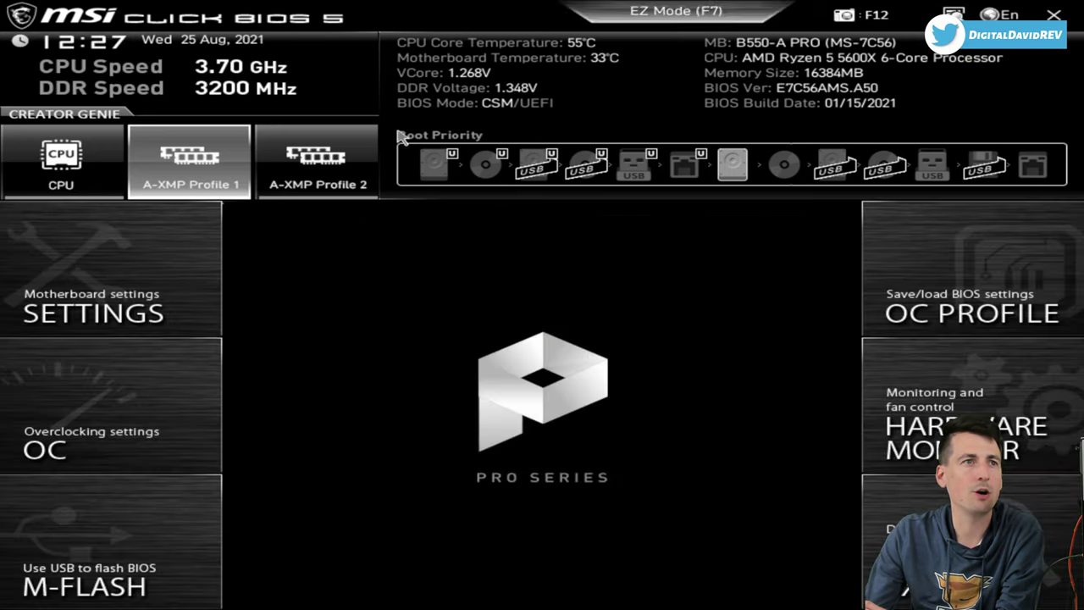
{"action": "left_click", "coordinate": [195, 301]}
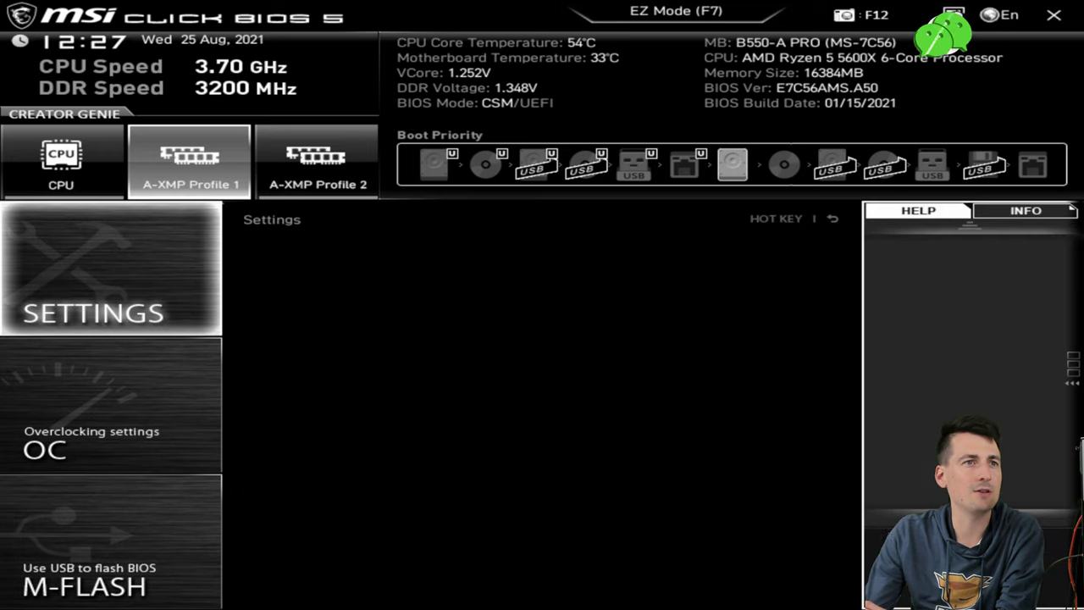
Step: View the System Status page, the ACPI Settings and the list of Advanced settings, and return to the main Settings list
{"action": "left_click", "coordinate": [263, 252]}
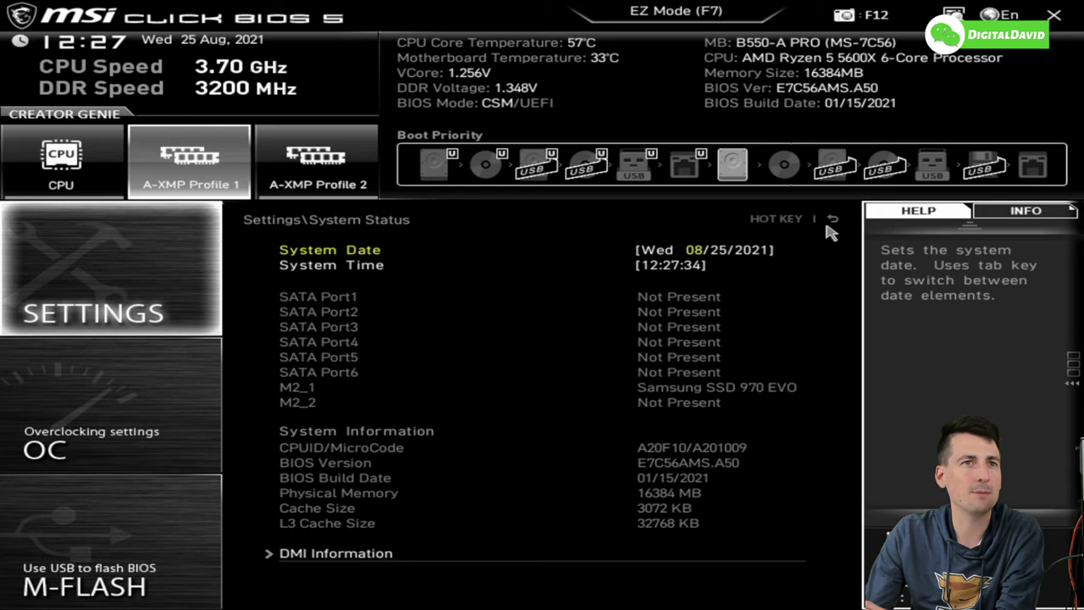
{"action": "left_click", "coordinate": [833, 218]}
{"action": "left_click", "coordinate": [292, 266]}
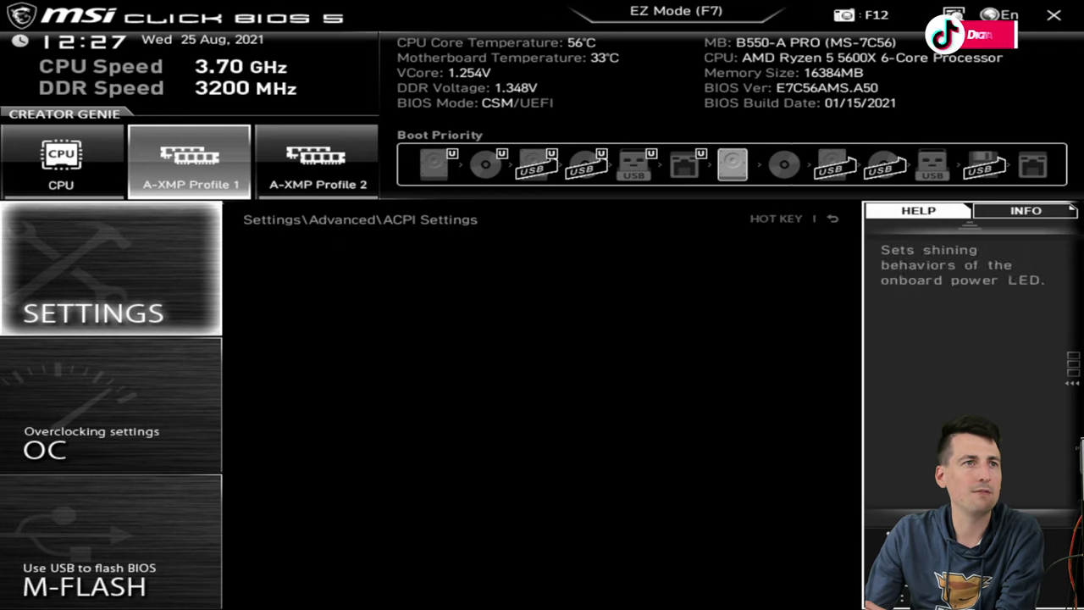
{"action": "left_click", "coordinate": [823, 220]}
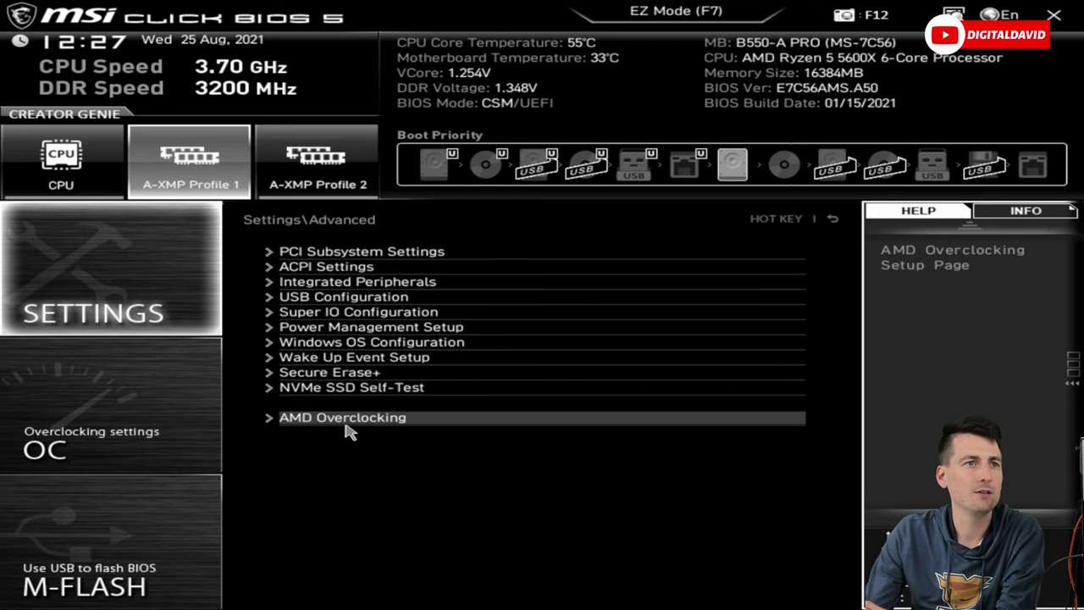
{"action": "left_click", "coordinate": [833, 219]}
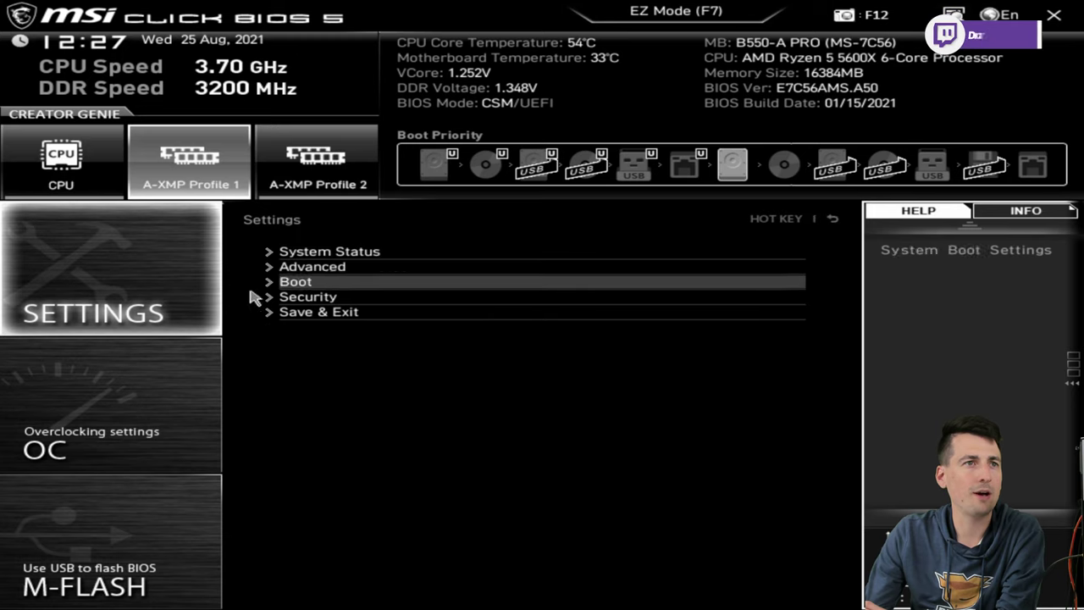
Step: View the Boot settings, including the Bootup NumLock State options, and the Security settings, and return to the Settings list
{"action": "left_click", "coordinate": [320, 284]}
{"action": "left_click", "coordinate": [322, 284]}
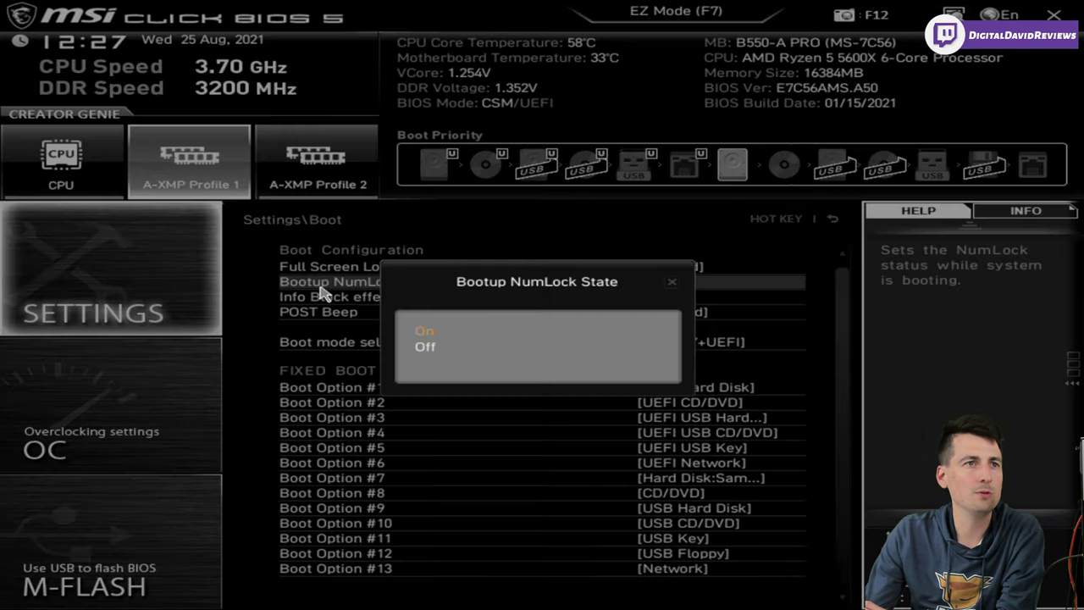
{"action": "left_click", "coordinate": [670, 285]}
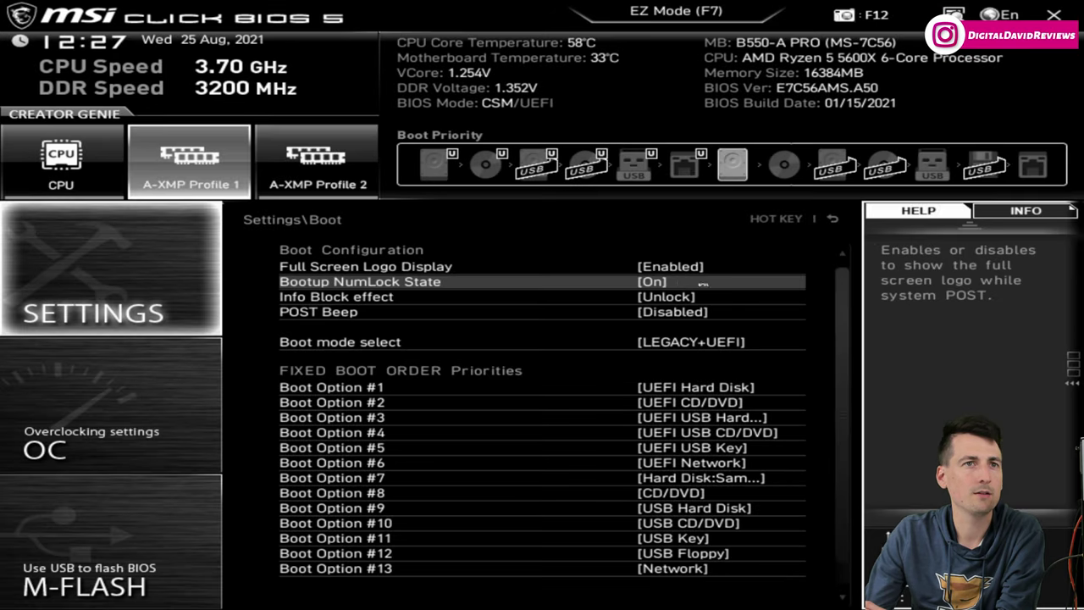
{"action": "left_click", "coordinate": [832, 220]}
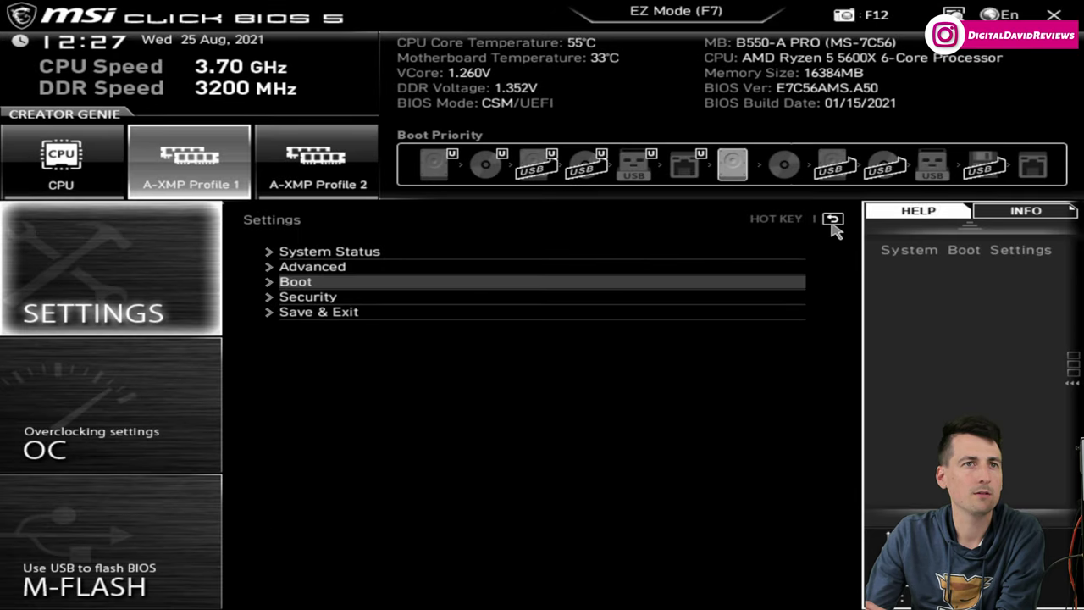
{"action": "left_click", "coordinate": [305, 296]}
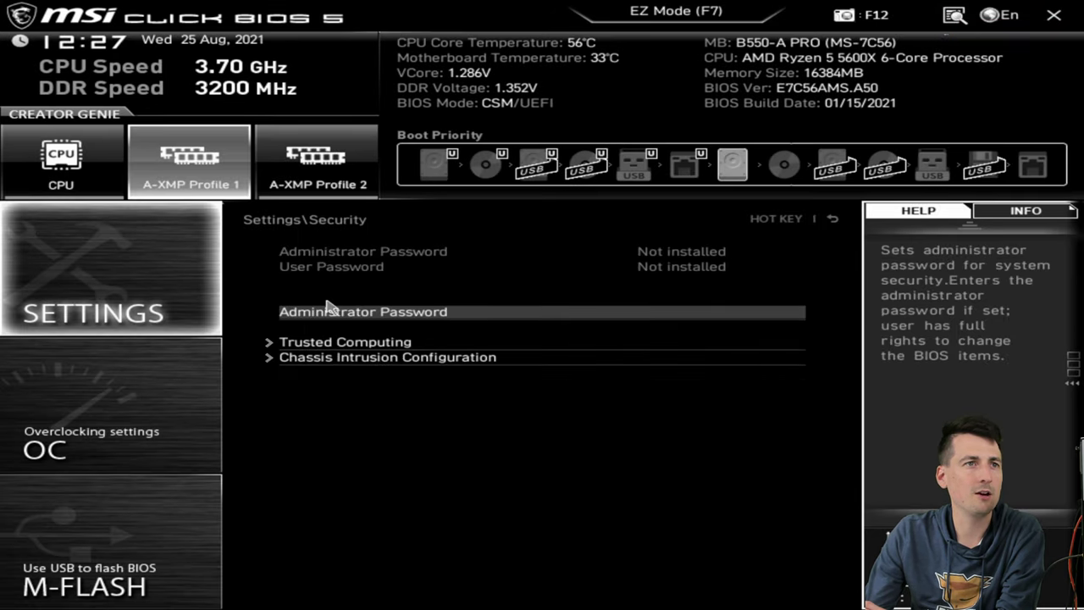
{"action": "left_click", "coordinate": [833, 219]}
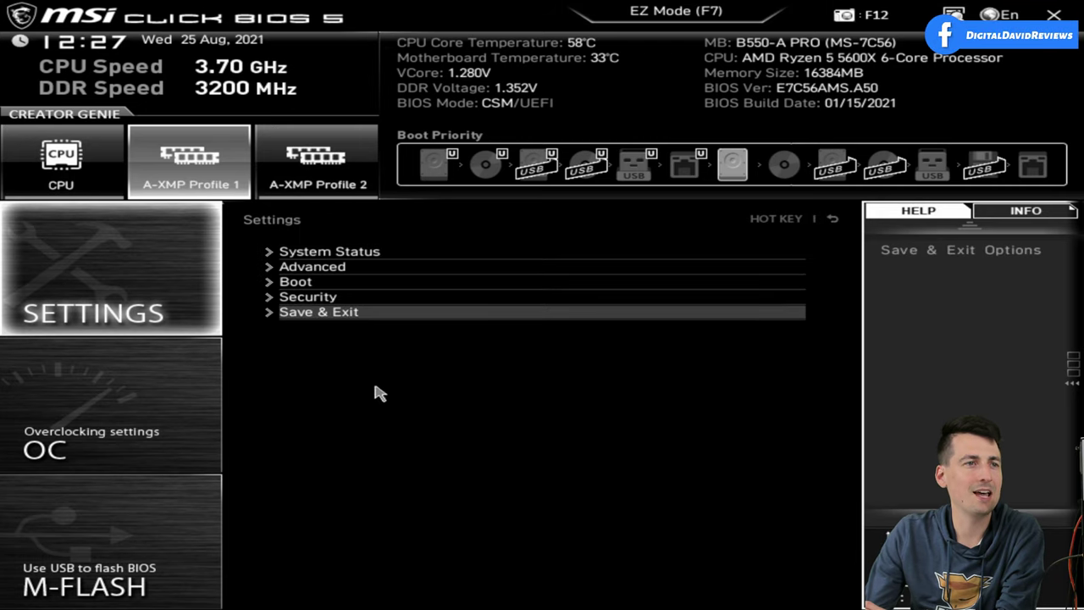
Step: In the overclocking settings, look through the selectable DRAM Frequency values from DDR4-1600 to DDR4-8000 and close the list without choosing one
{"action": "left_click", "coordinate": [133, 428]}
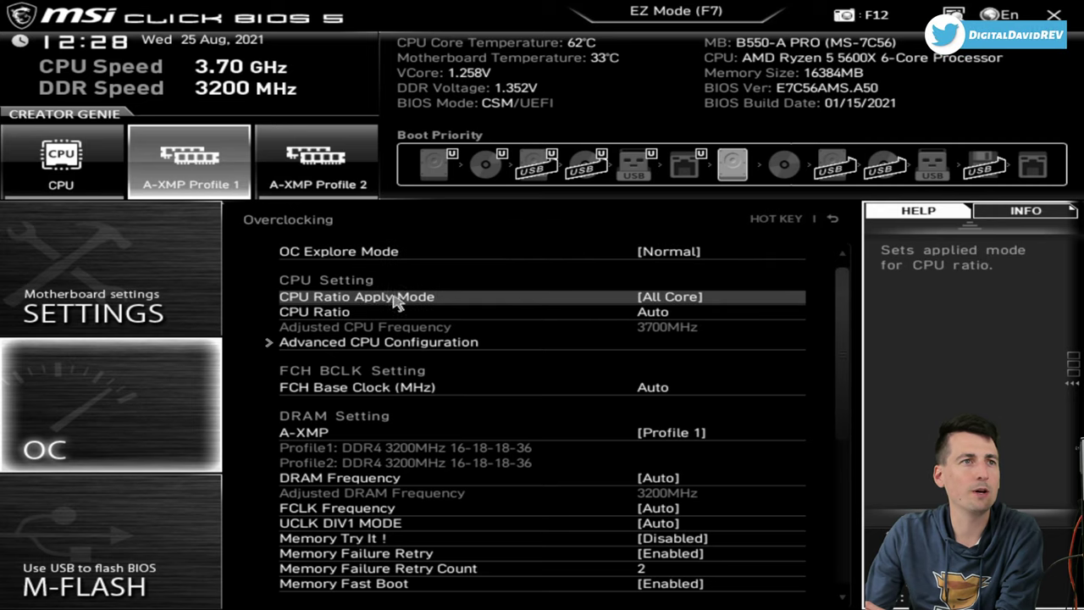
{"action": "left_click", "coordinate": [347, 313]}
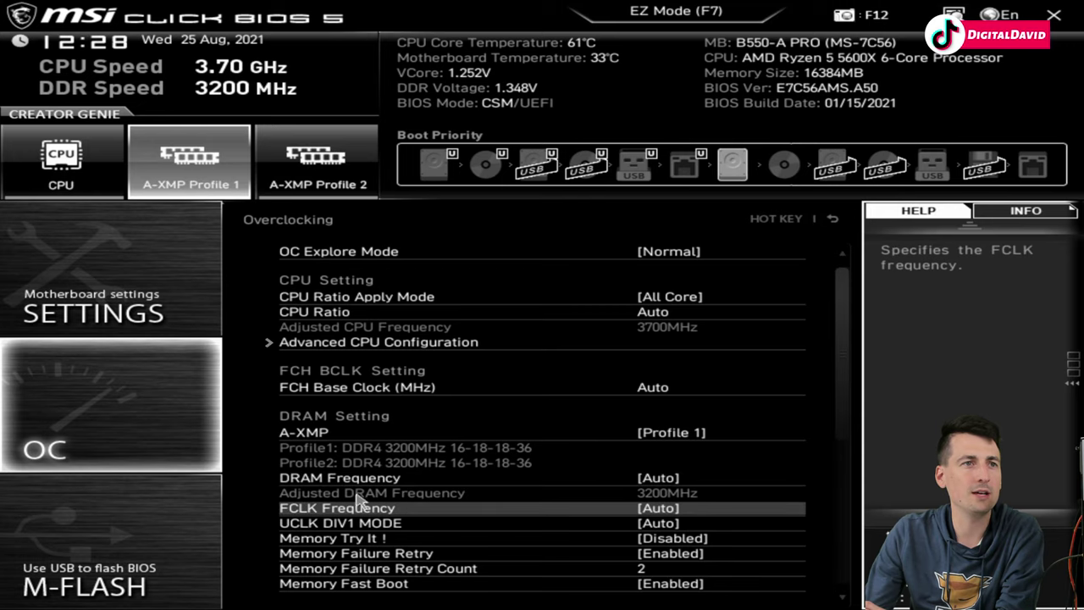
{"action": "left_click", "coordinate": [660, 481]}
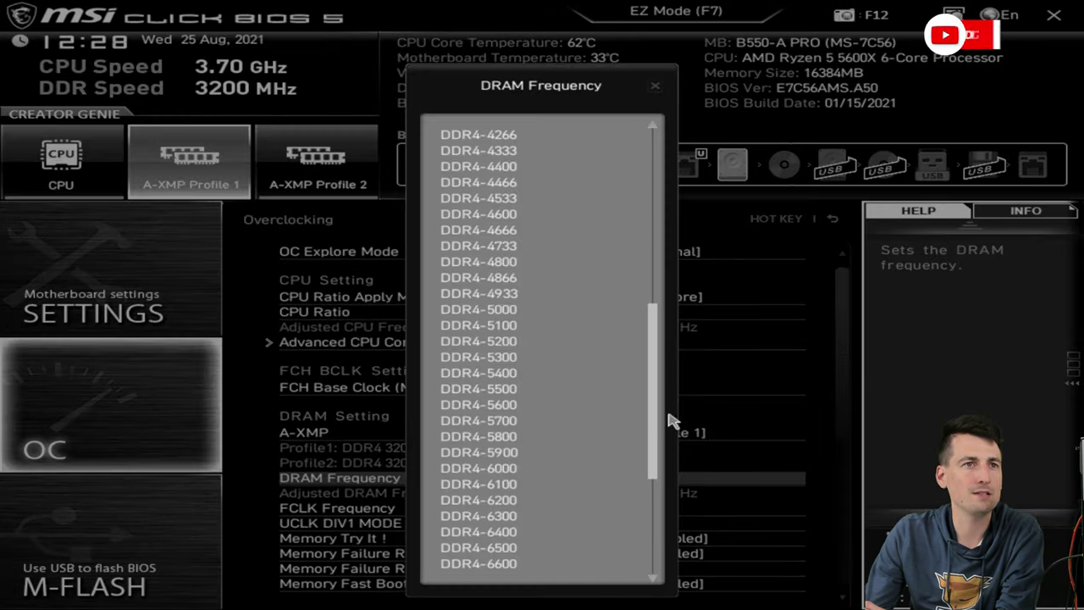
{"action": "scroll", "coordinate": [673, 328], "scroll_direction": "up", "scroll_amount": 5}
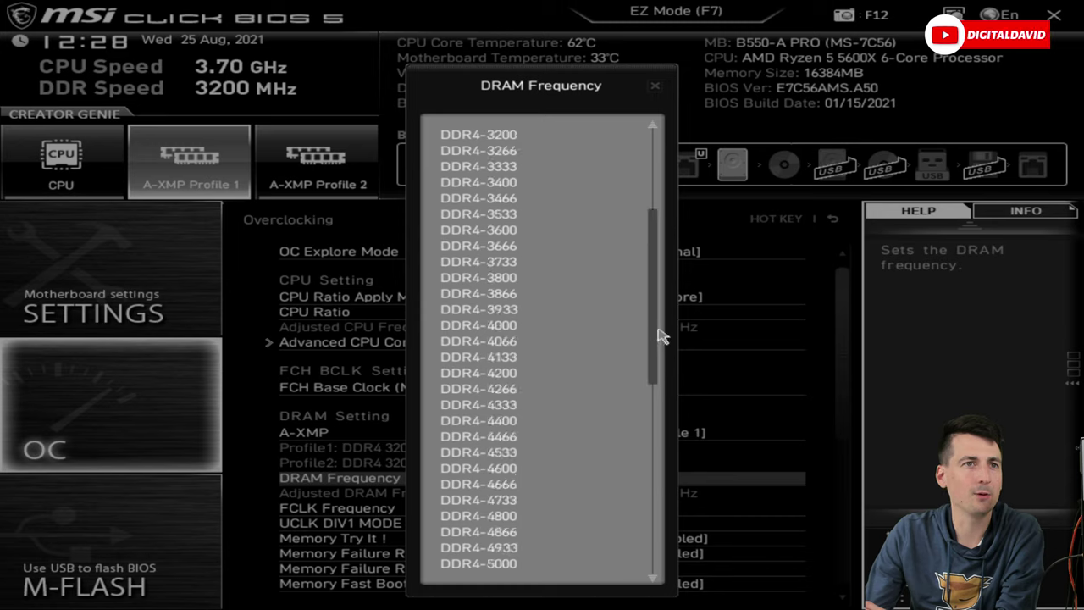
{"action": "scroll", "coordinate": [665, 220], "scroll_direction": "up", "scroll_amount": 4}
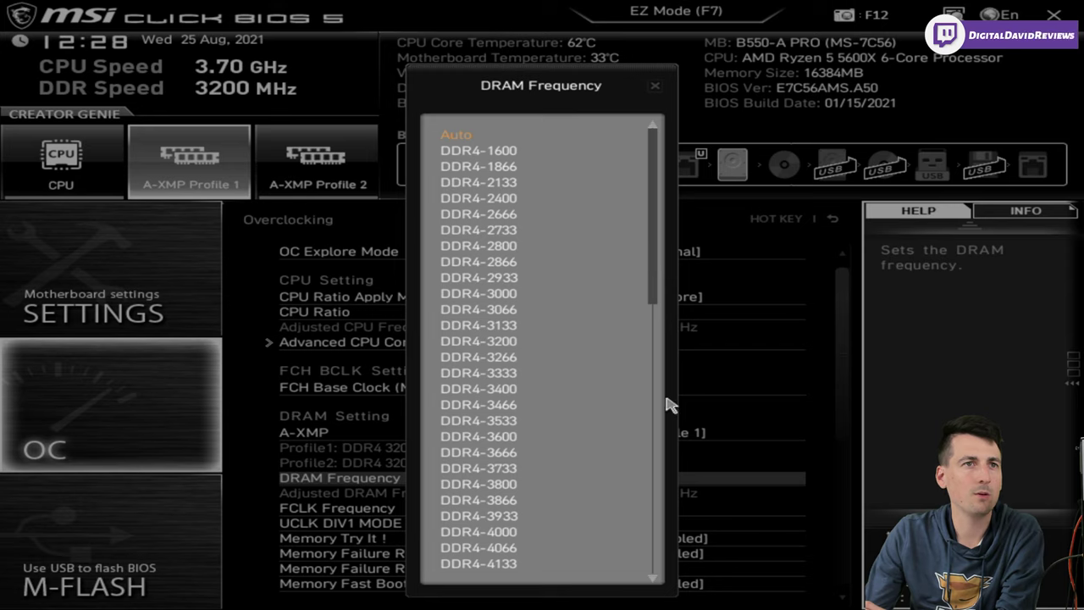
{"action": "scroll", "coordinate": [669, 405], "scroll_direction": "down", "scroll_amount": 10}
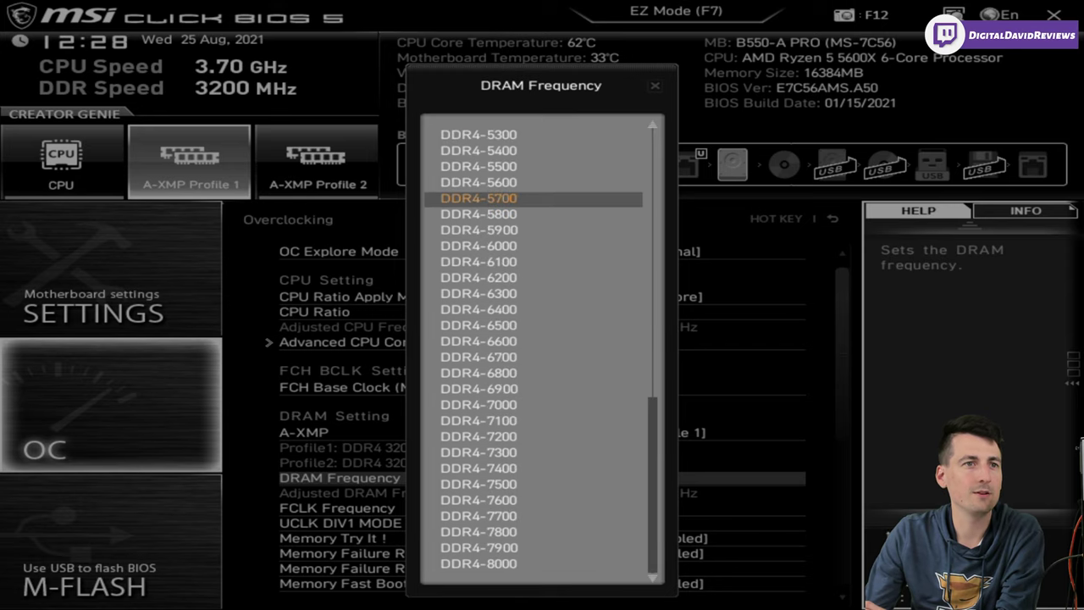
{"action": "left_click", "coordinate": [655, 87]}
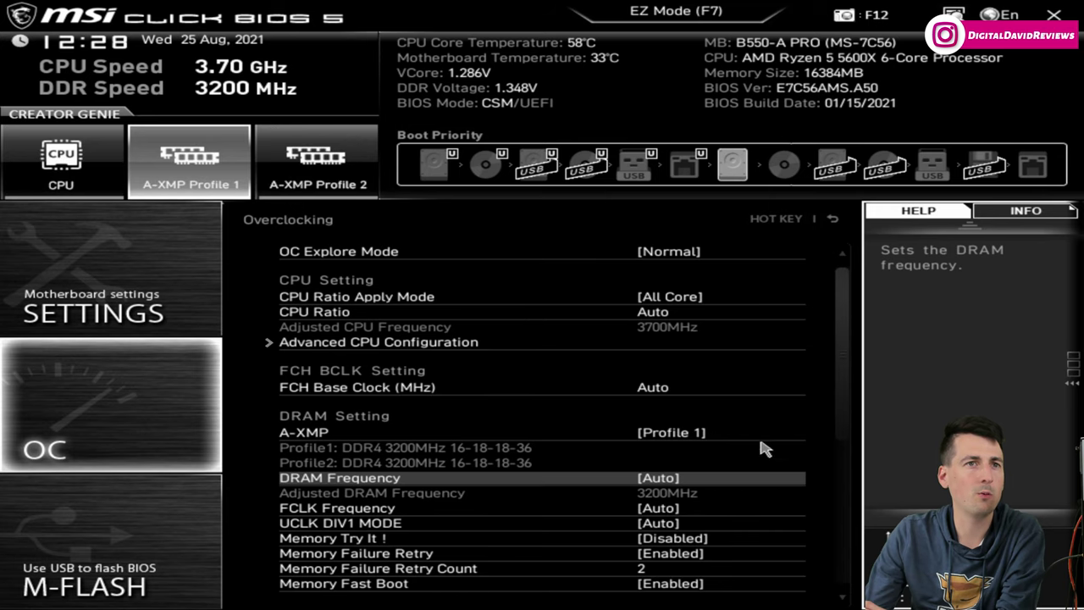
Step: Leave the overclocking settings without editing the FCH Base Clock and switch the BIOS back to EZ Mode
{"action": "left_click", "coordinate": [796, 381]}
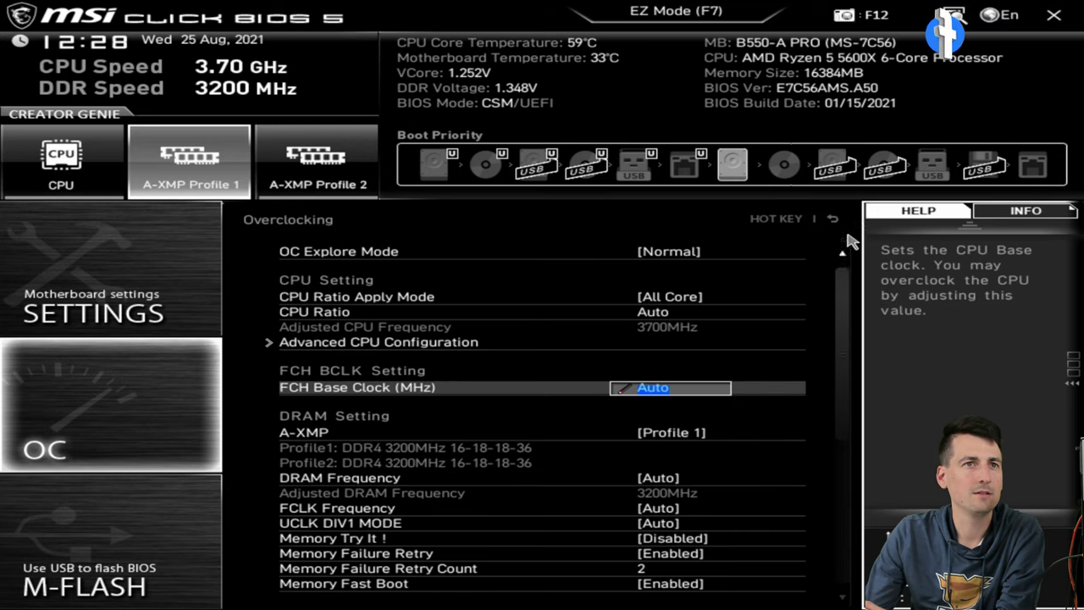
{"action": "key", "text": "Escape"}
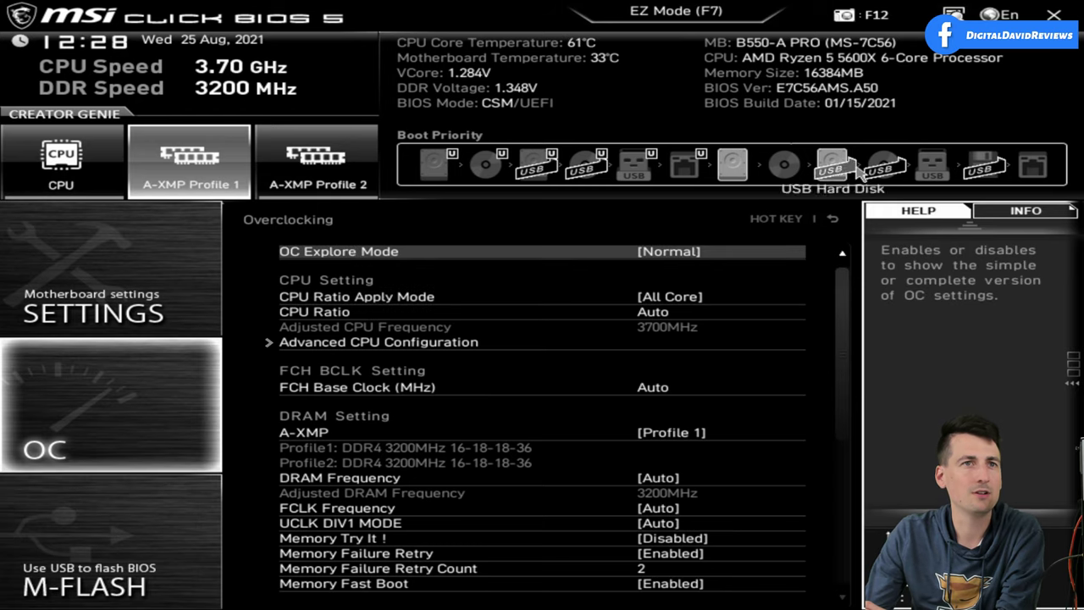
{"action": "left_click", "coordinate": [831, 222]}
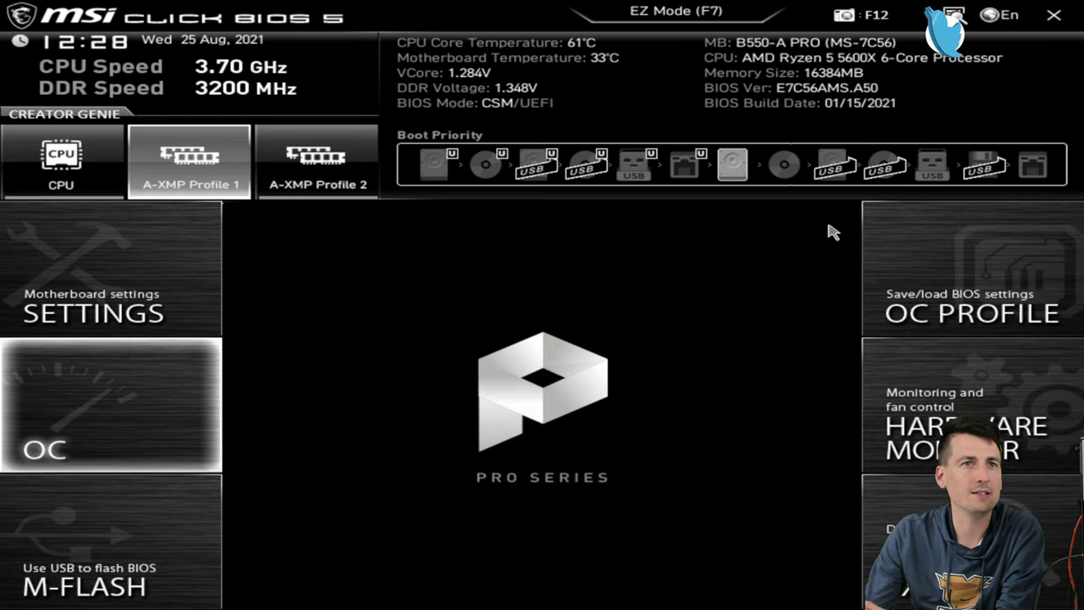
{"action": "left_click", "coordinate": [676, 10]}
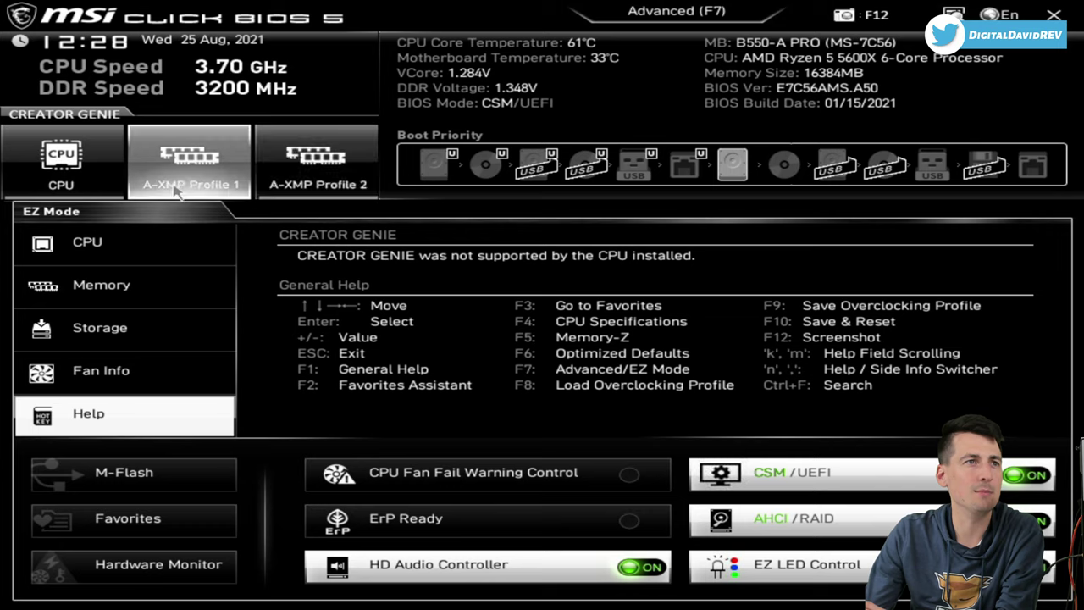